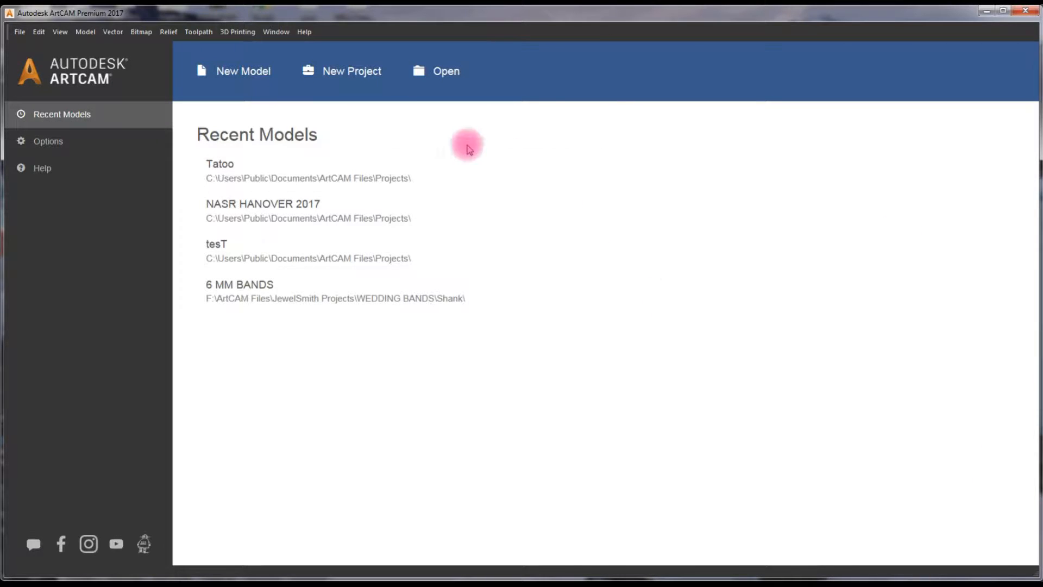
Create a new project and save it as CELTIC BANDS in the Projects folder
left_click(372, 82)
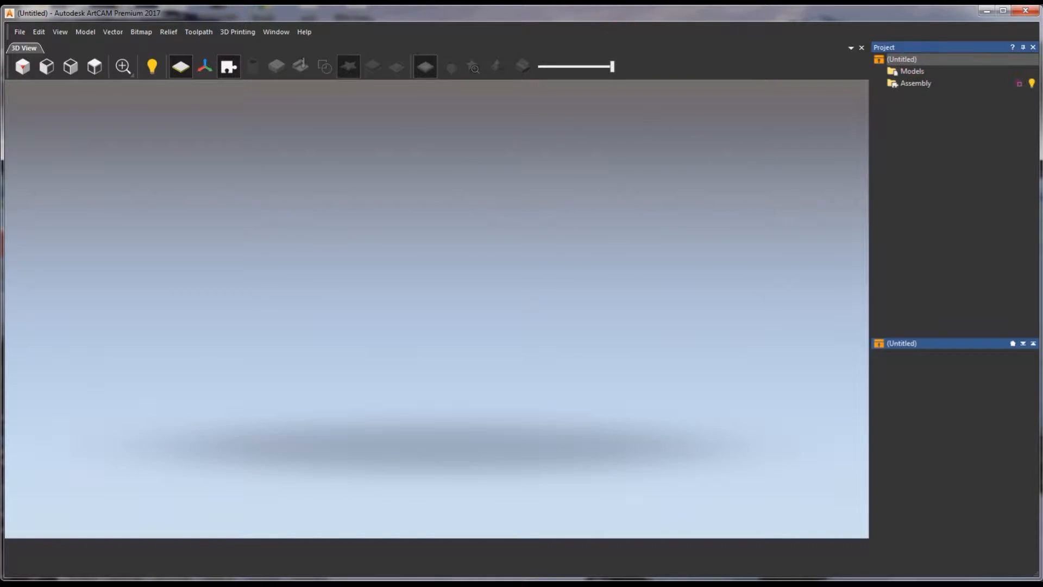
left_click(19, 33)
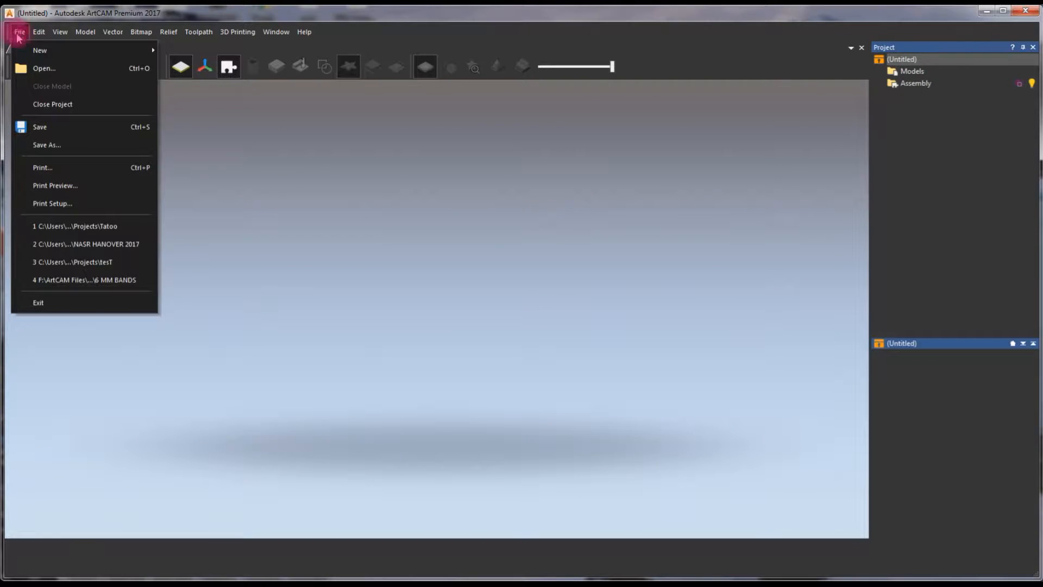
left_click(57, 146)
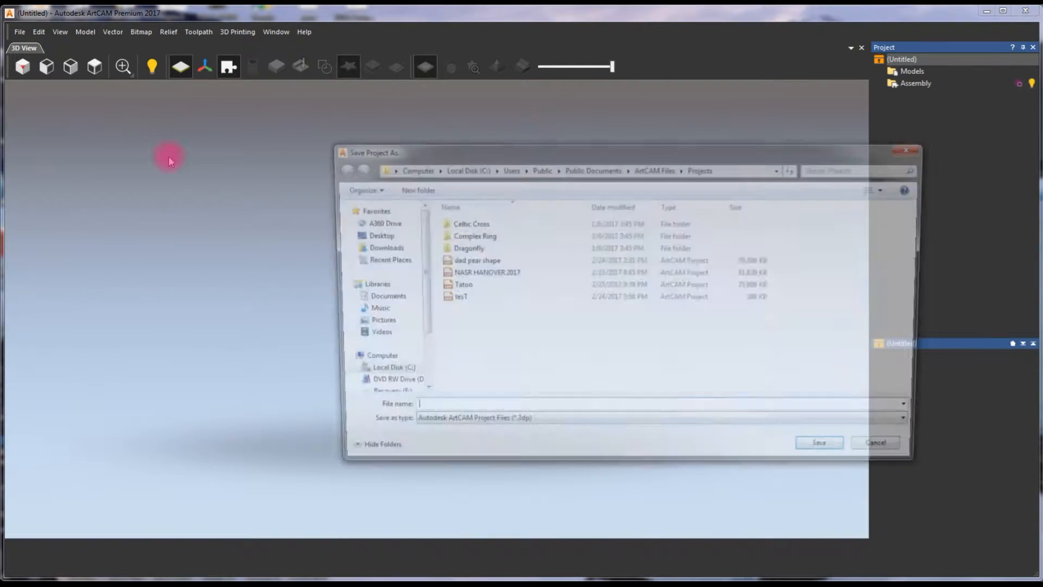
type("CE")
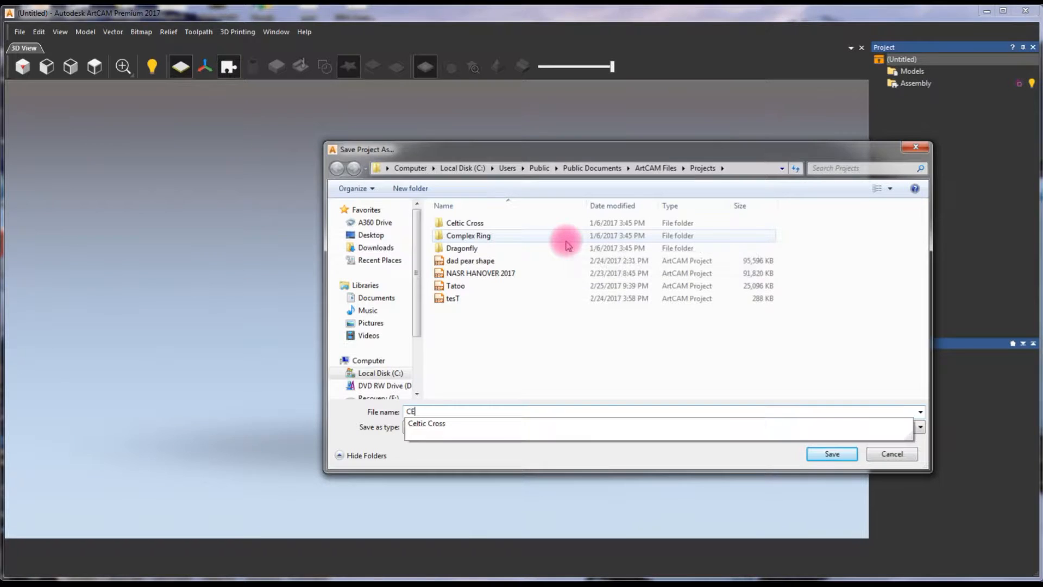
type("LTIC BANDS")
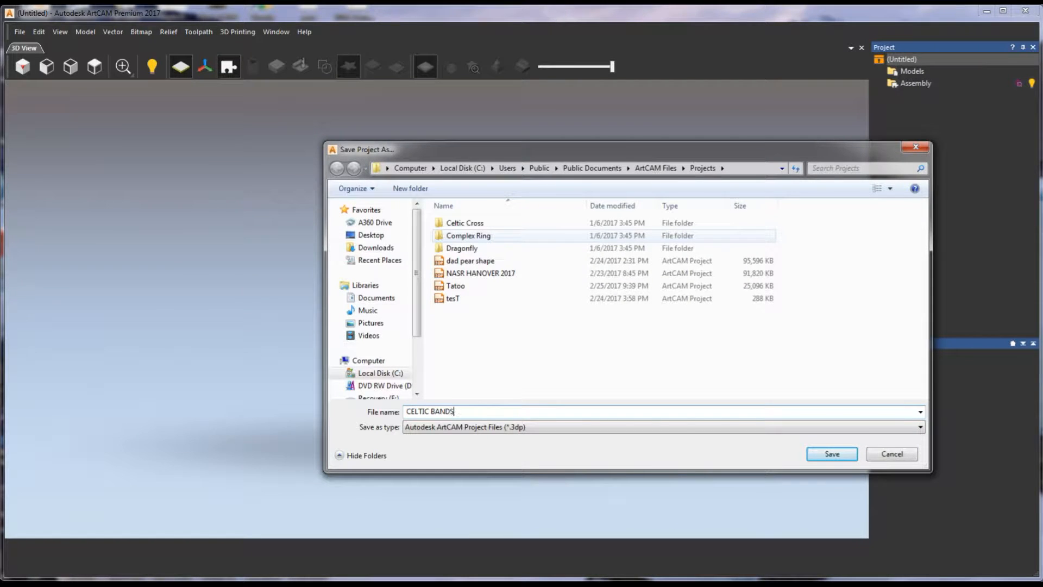
left_click(833, 453)
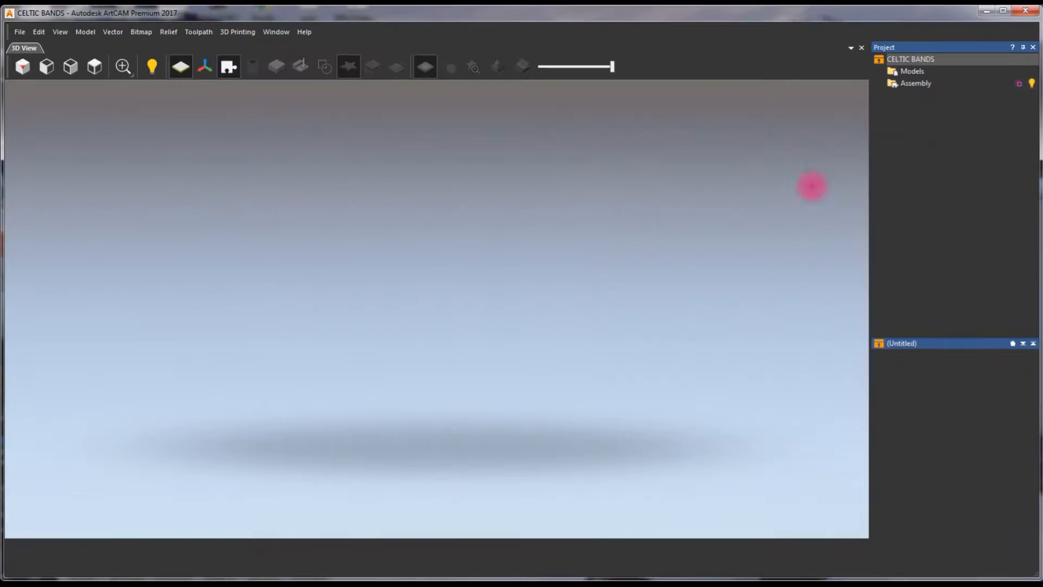
Create a rotary shank model named CELTIC BAND, American size 10, width 8 mm, border 8 mm, thickness 2 mm, resolution 30 pix/mm
left_click(918, 73)
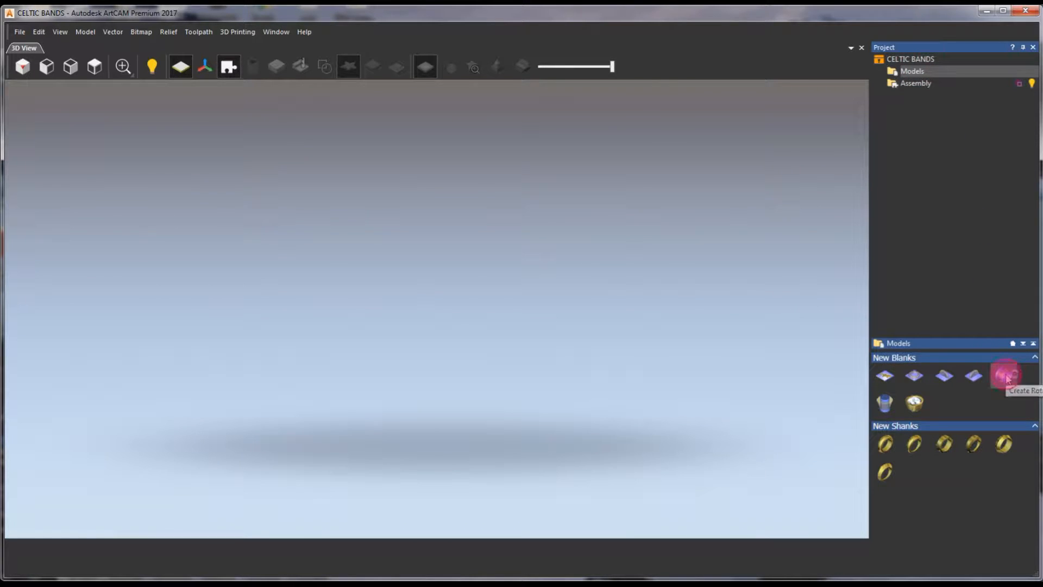
left_click(1005, 375)
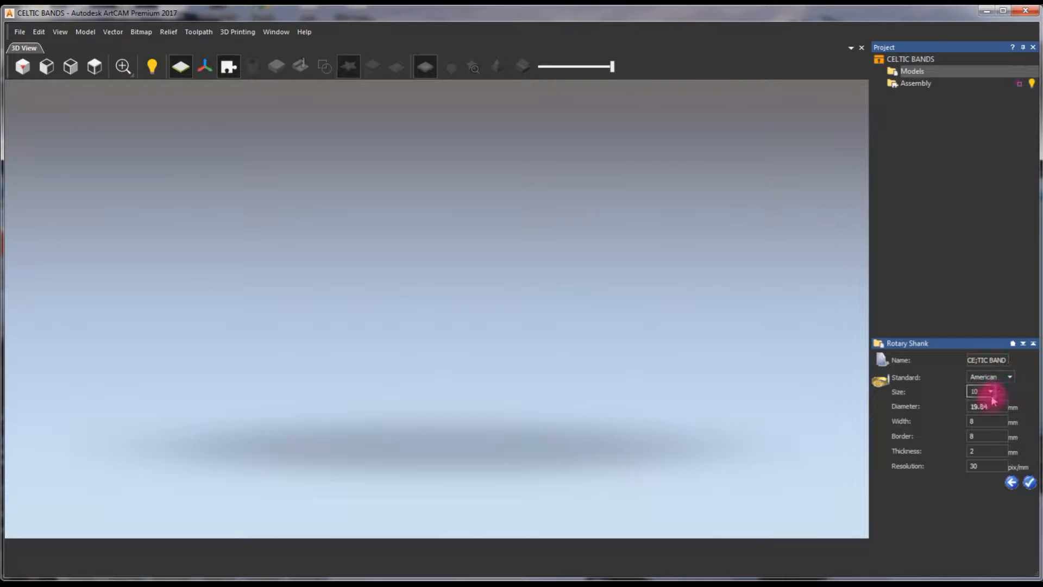
left_click(1031, 483)
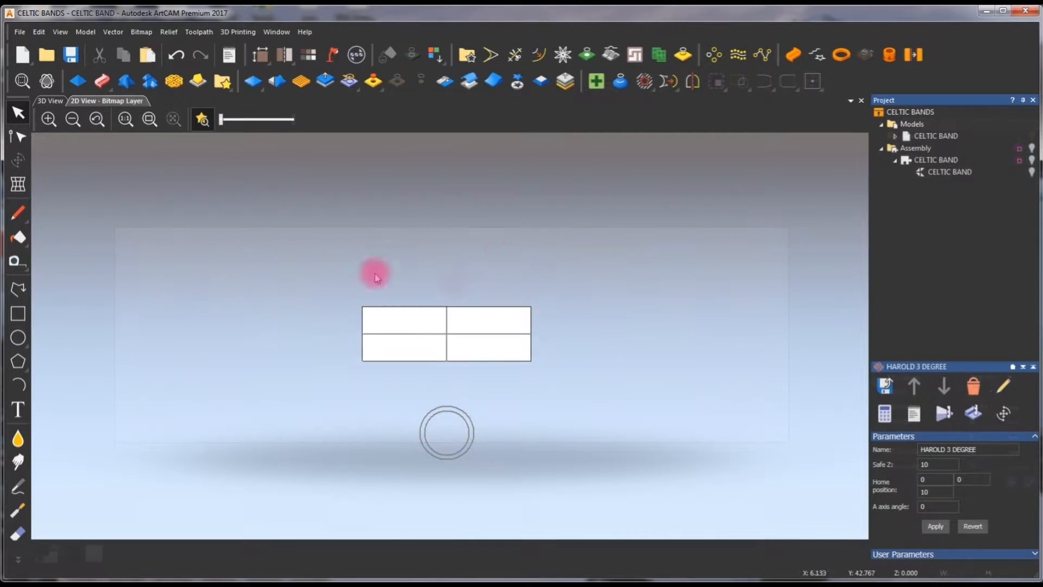
Draw a vector rectangle about 89 mm wide and 8 mm high across the shank blank and centre it on the model
scroll(475, 349, "up", 2)
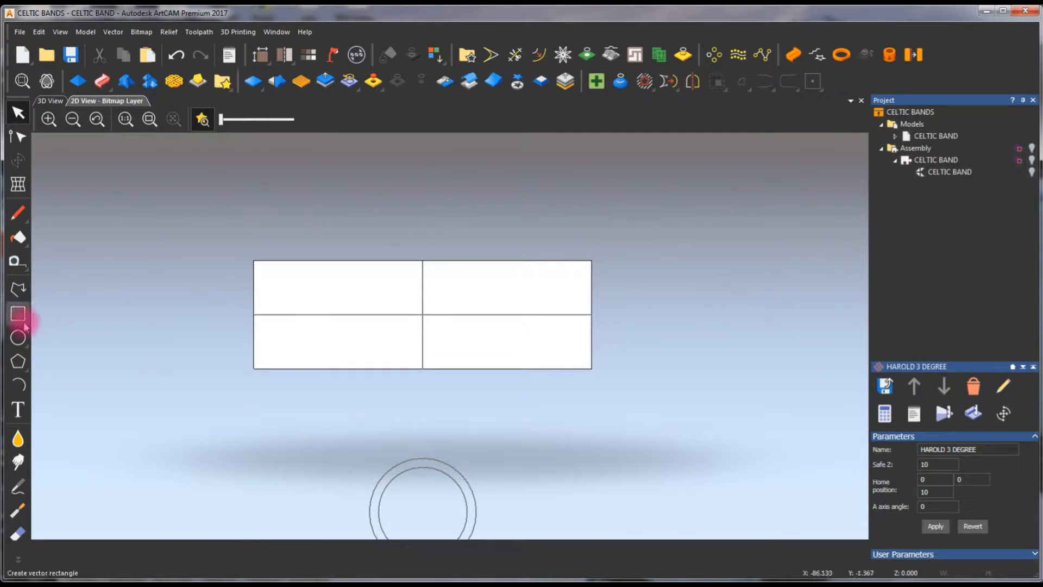
left_click(19, 314)
left_click_drag(243, 295, 645, 348)
left_click(904, 151)
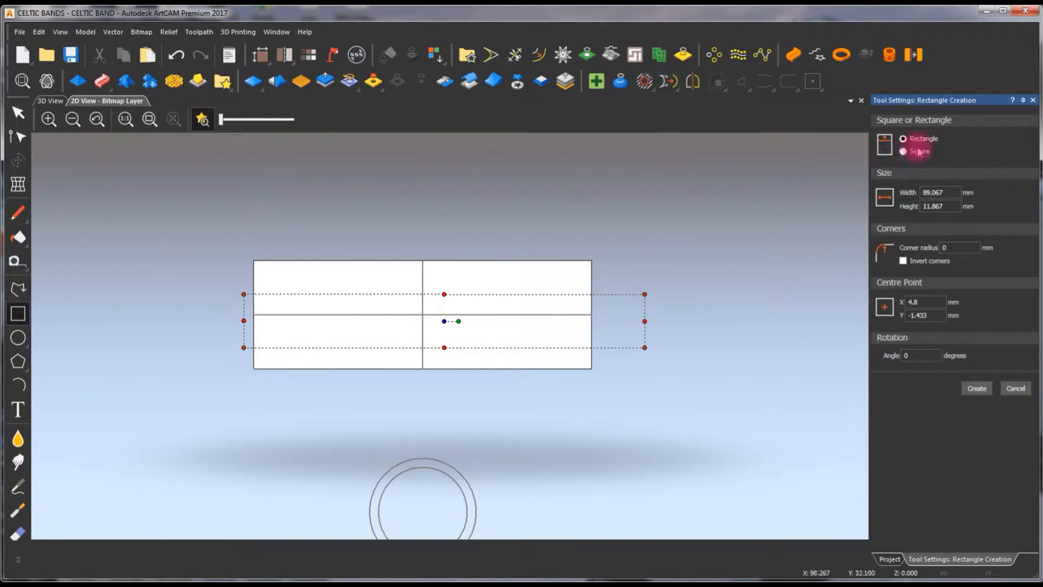
double_click(951, 207)
type("8")
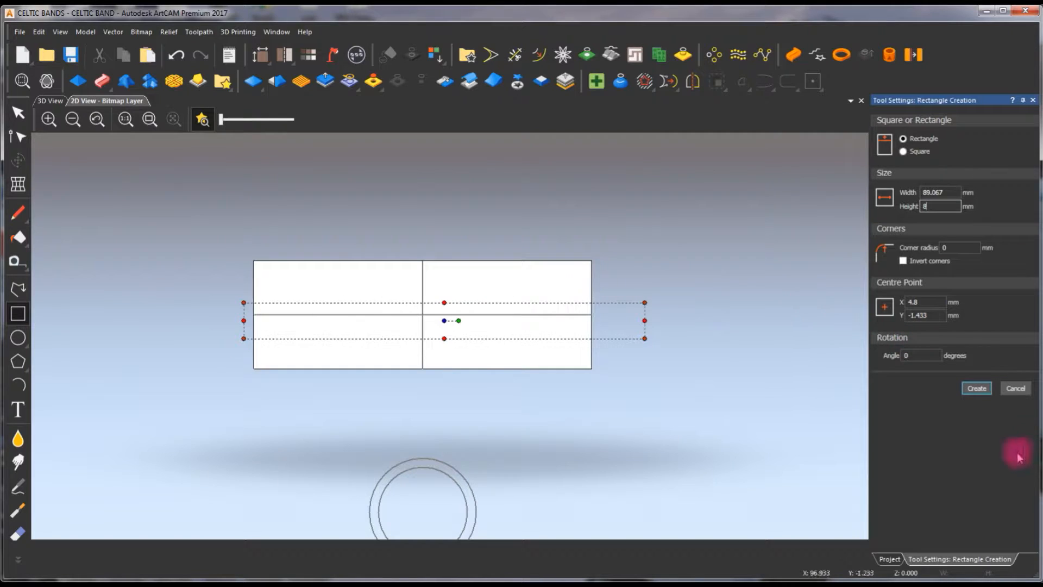
left_click(978, 388)
key("F9")
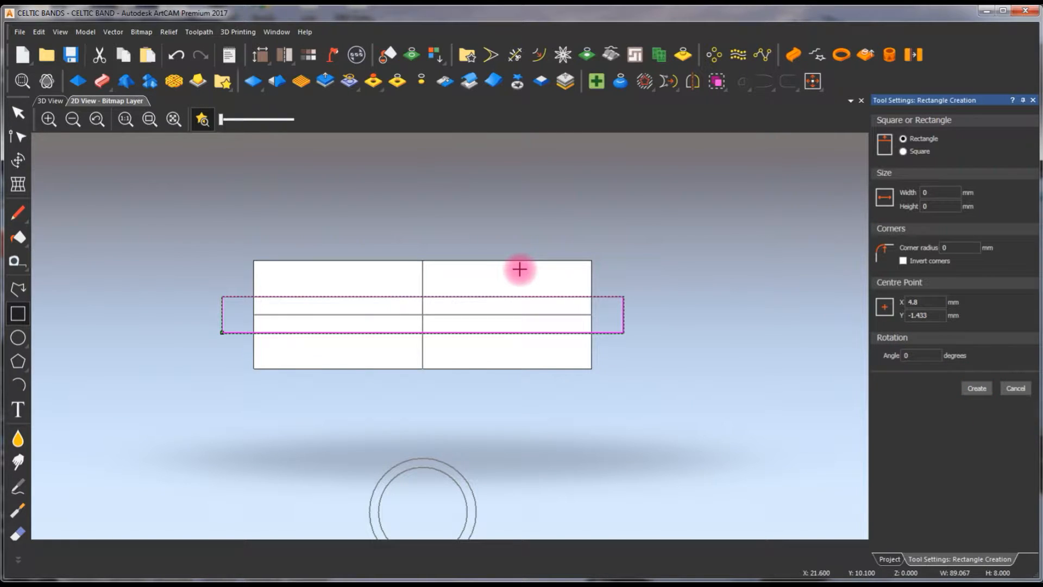
left_click(517, 241)
left_click(517, 297)
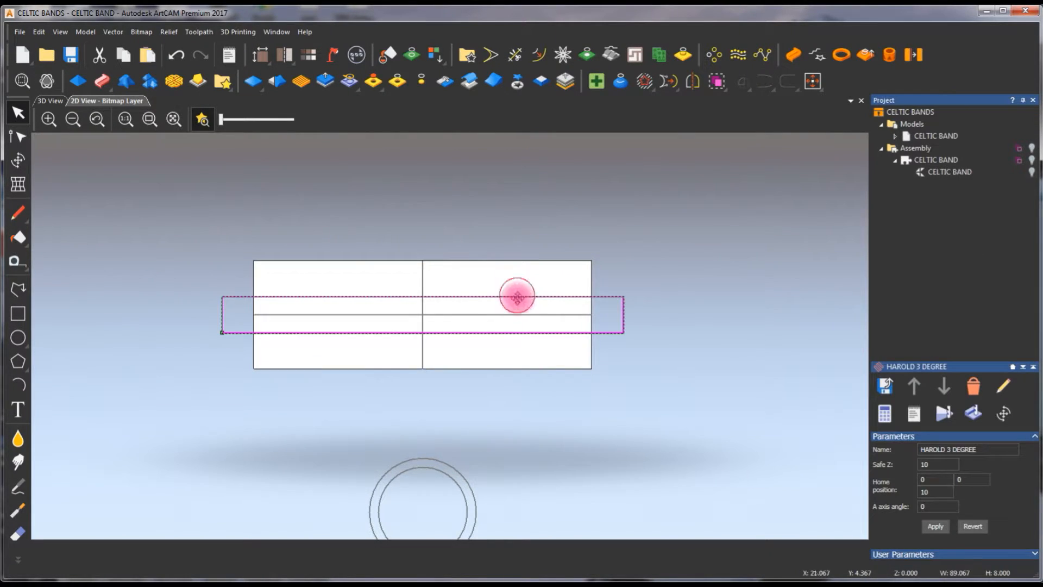
Offset the band rectangle 1.25 mm inwards with sharp corners, keeping the original vector
scroll(475, 307, "up", 3)
left_click(539, 55)
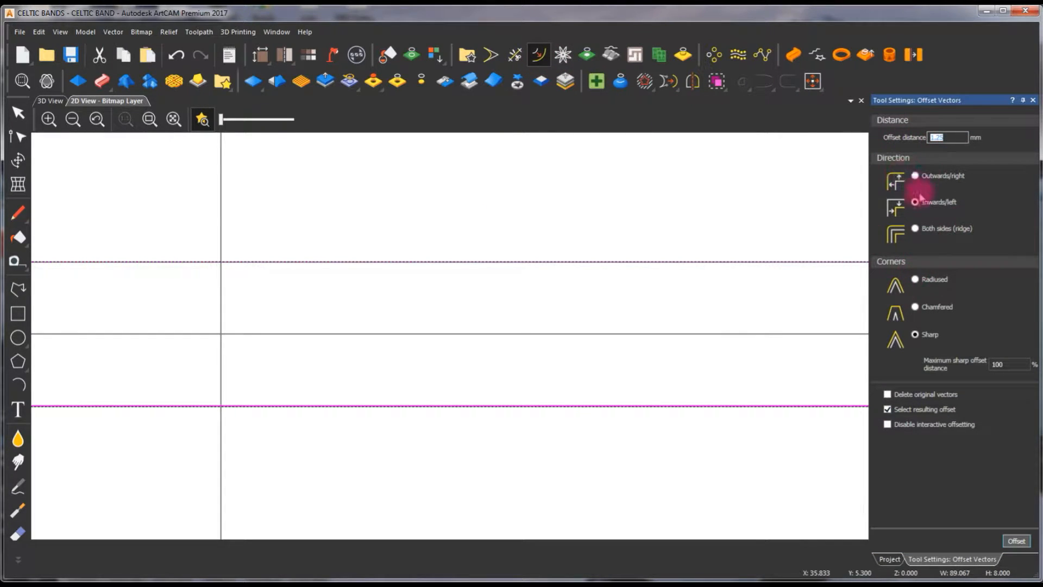
left_click(1012, 547)
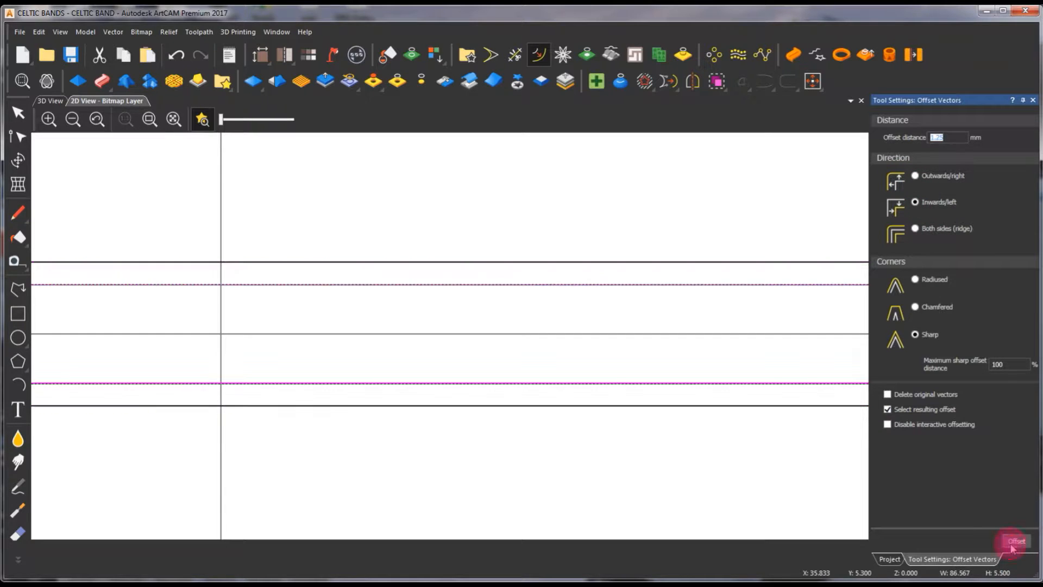
left_click(443, 252)
scroll(347, 332, "down", 2)
scroll(333, 356, "up", 2)
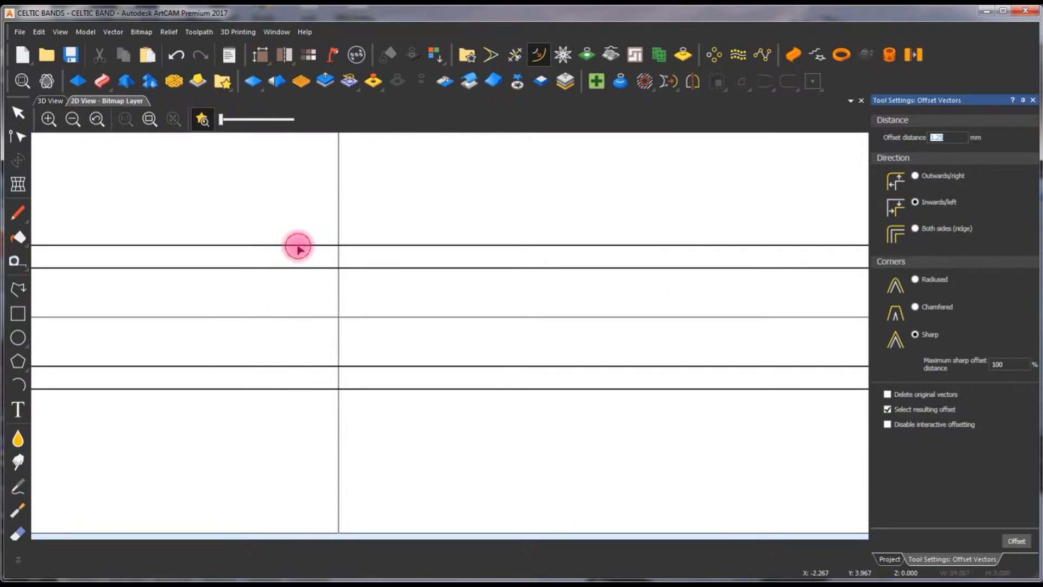
Raise the outer rectangle as a plane shape with a start height of 1.75 mm
left_click(298, 246)
left_click(78, 81)
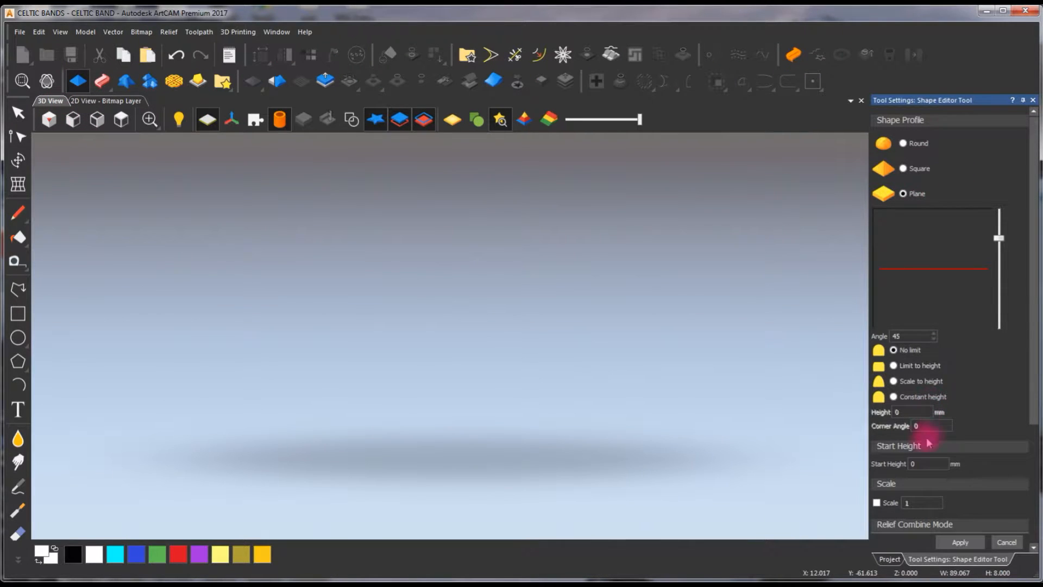
type("1.")
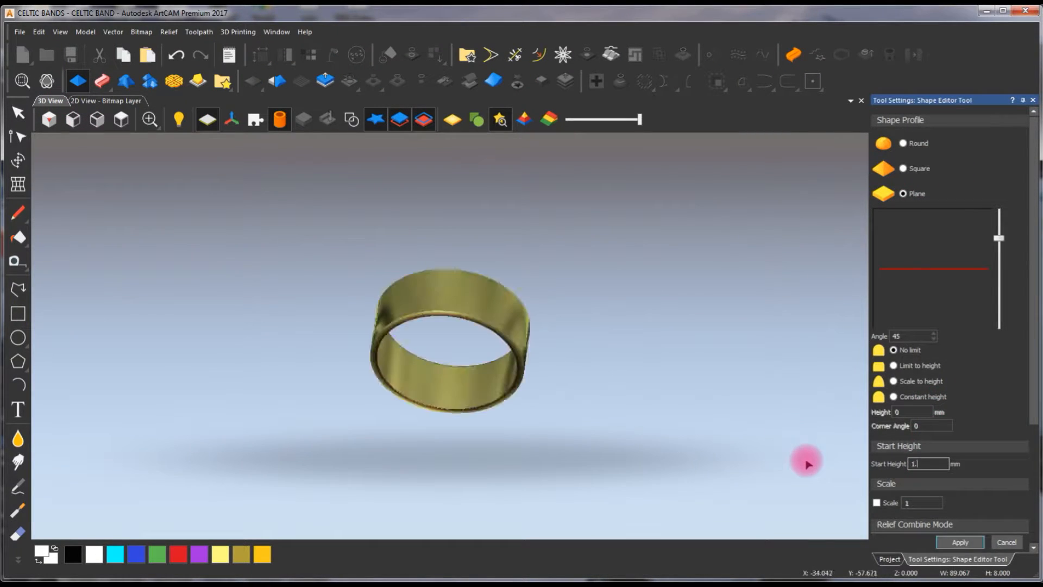
type("75")
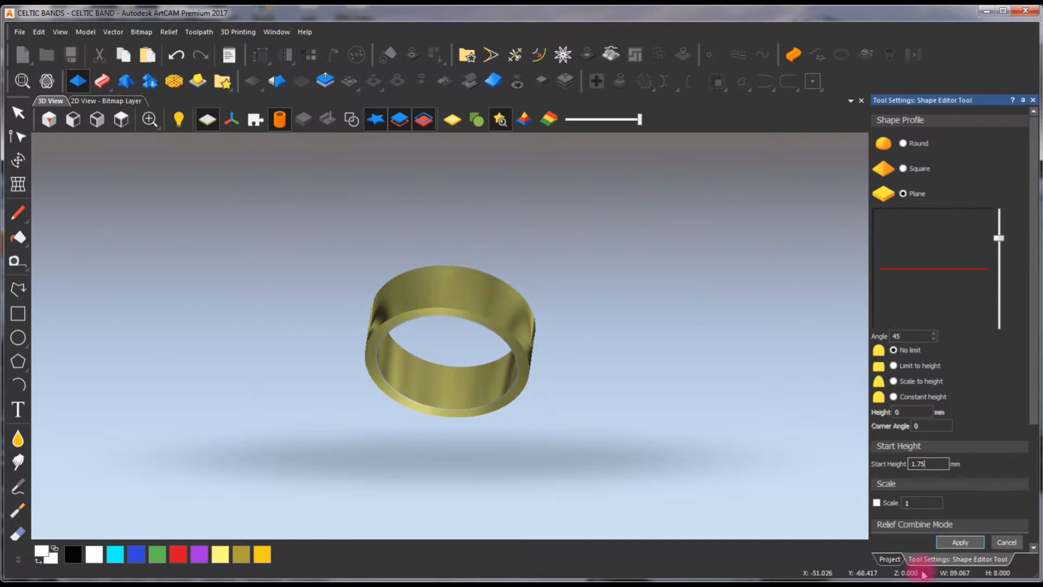
Show the vectors from above and subtract a plane shape with a 0.50 mm start height from the band inside the inner rectangle
left_click(351, 123)
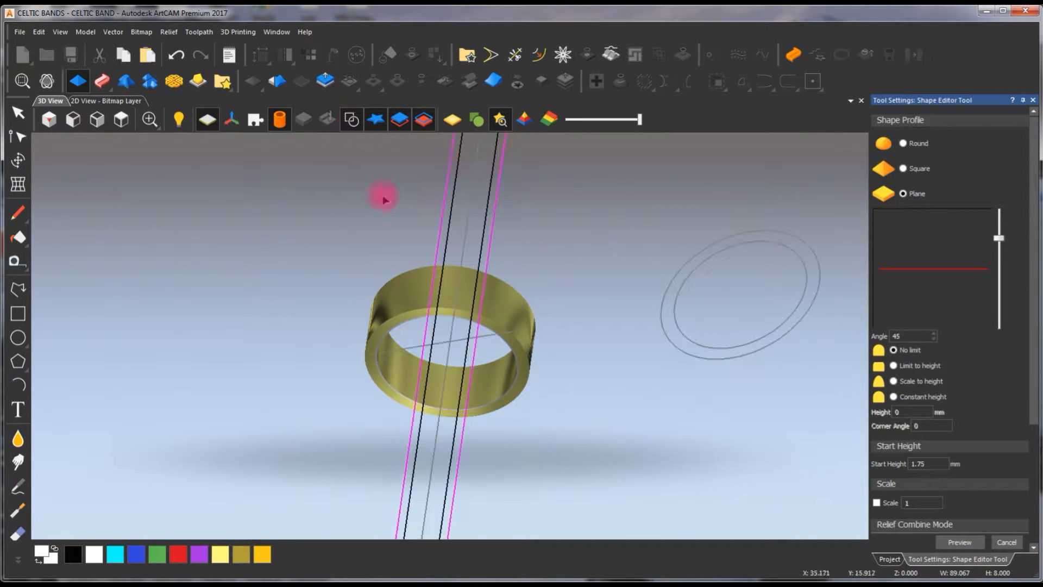
left_click(121, 121)
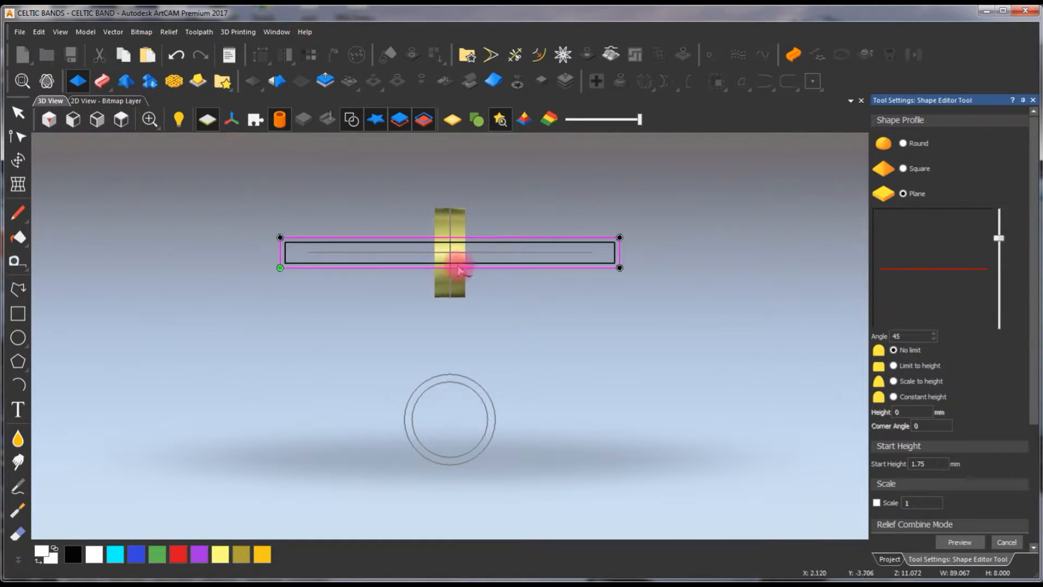
left_click(481, 217)
scroll(454, 250, "up", 3)
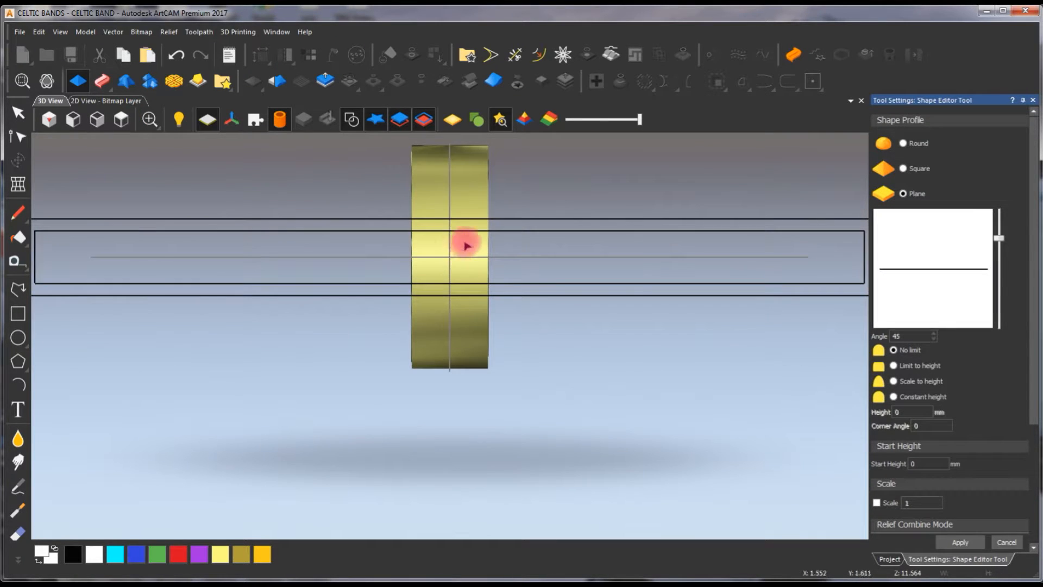
left_click(486, 234)
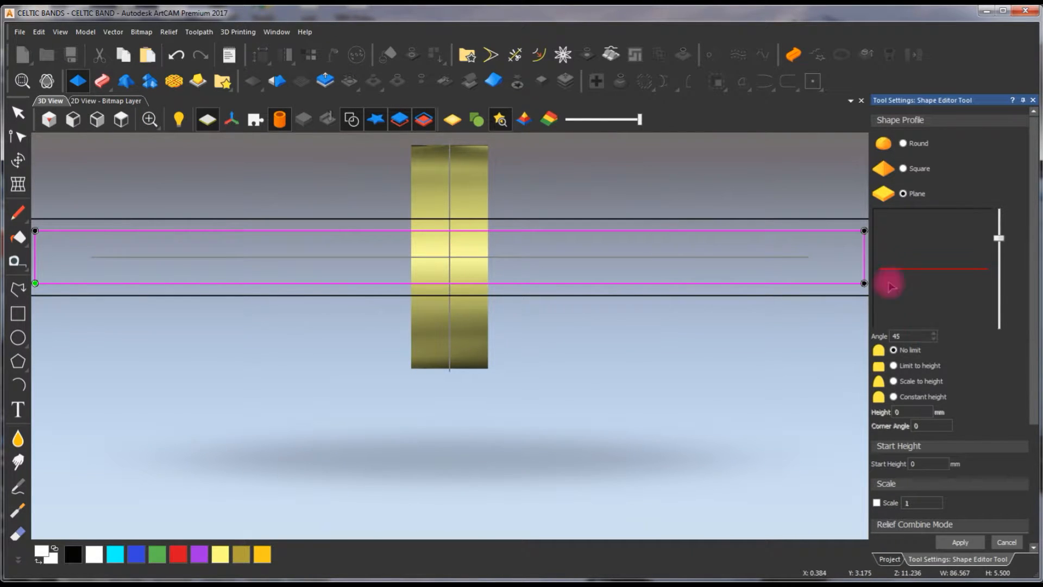
left_click_drag(1035, 353, 1031, 438)
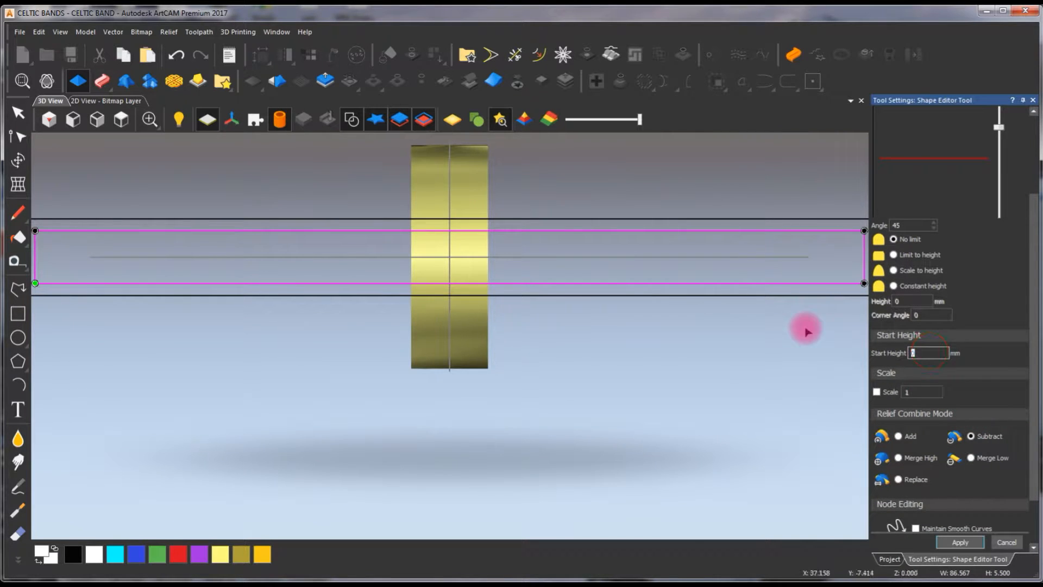
type(".50")
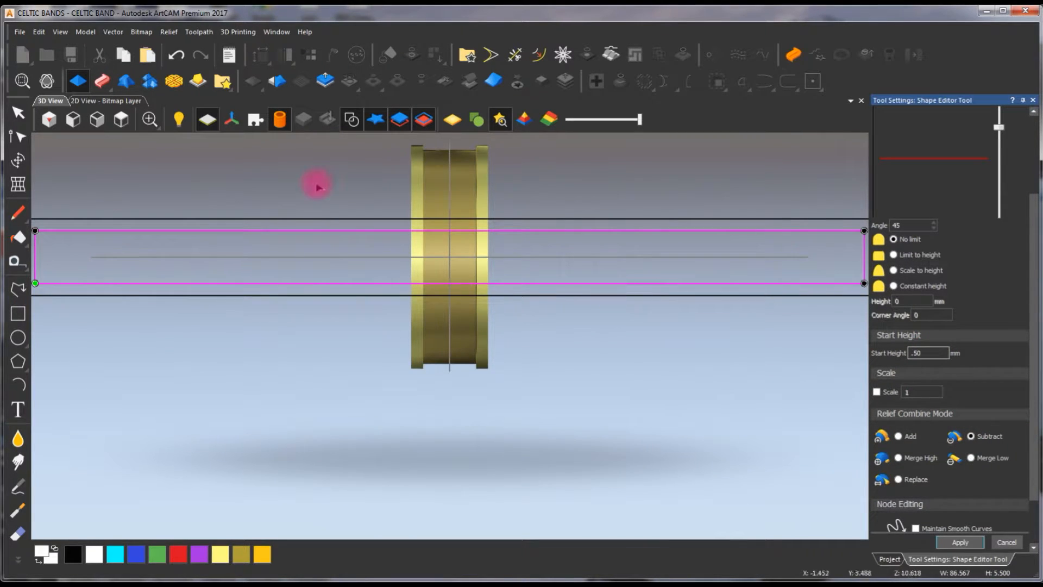
left_click(1008, 543)
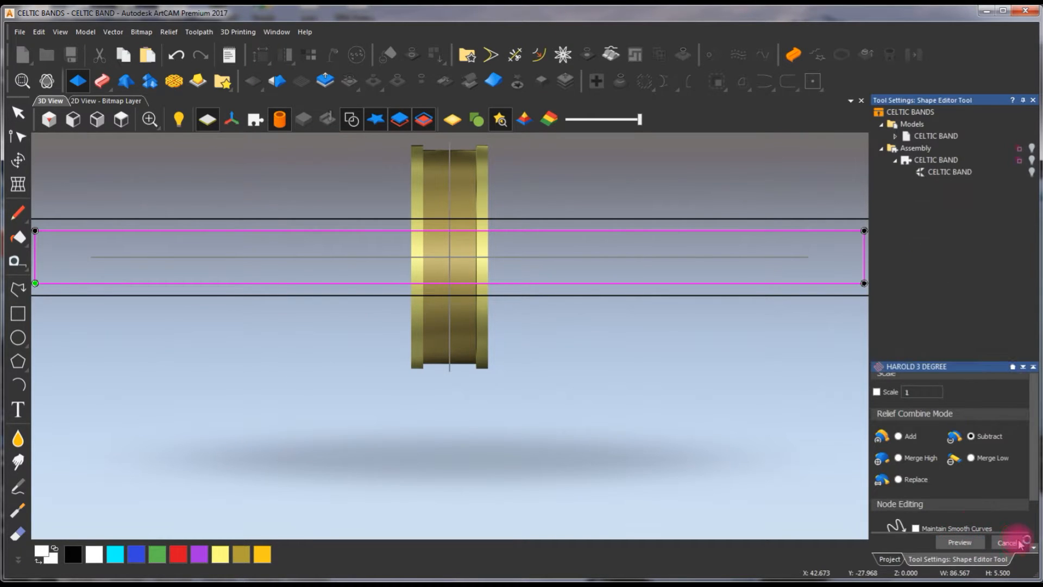
Examine the recessed channel and raised edges of the ring from several angles
left_click(443, 295)
scroll(489, 291, "down", 3)
left_click_drag(353, 373, 419, 258)
scroll(419, 257, "up", 3)
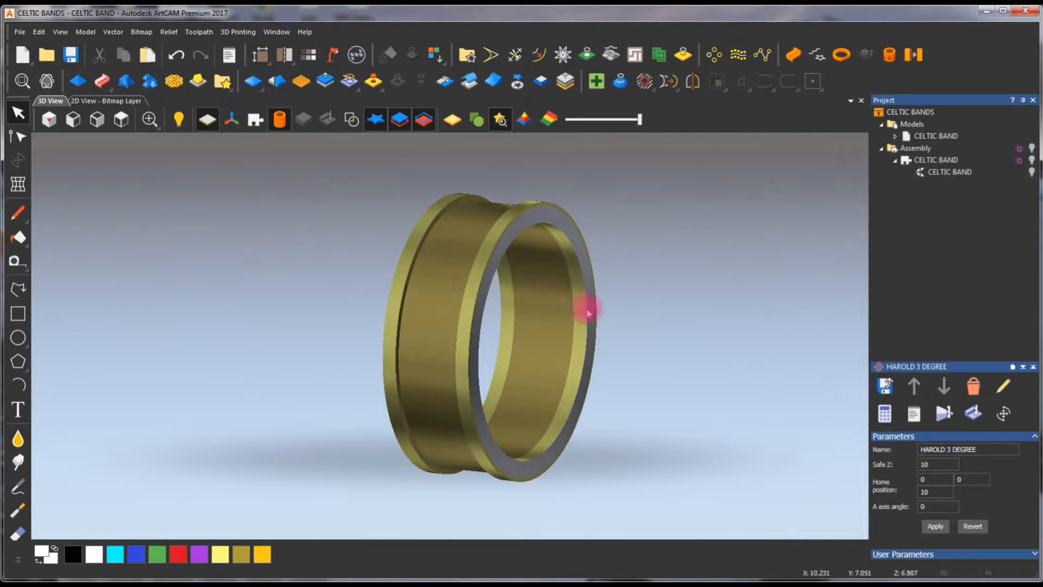
left_click_drag(633, 359, 545, 206)
left_click(353, 120)
scroll(509, 294, "up", 1)
scroll(511, 295, "down", 2)
left_click_drag(607, 330, 186, 305)
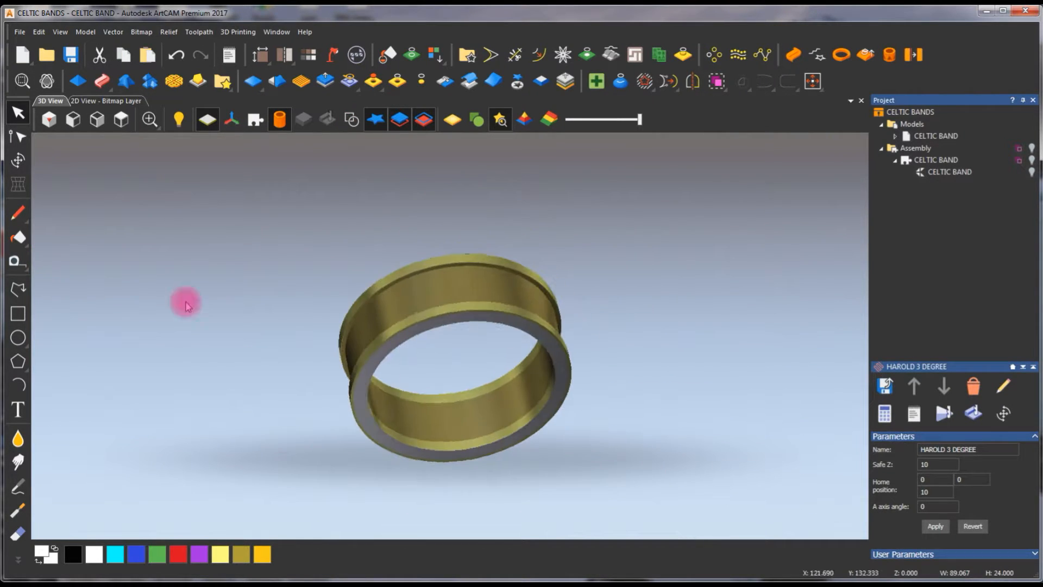
Return to the 2D view, expand the CELTIC BAND model in the project tree and select its Bitmap Layer
left_click(106, 101)
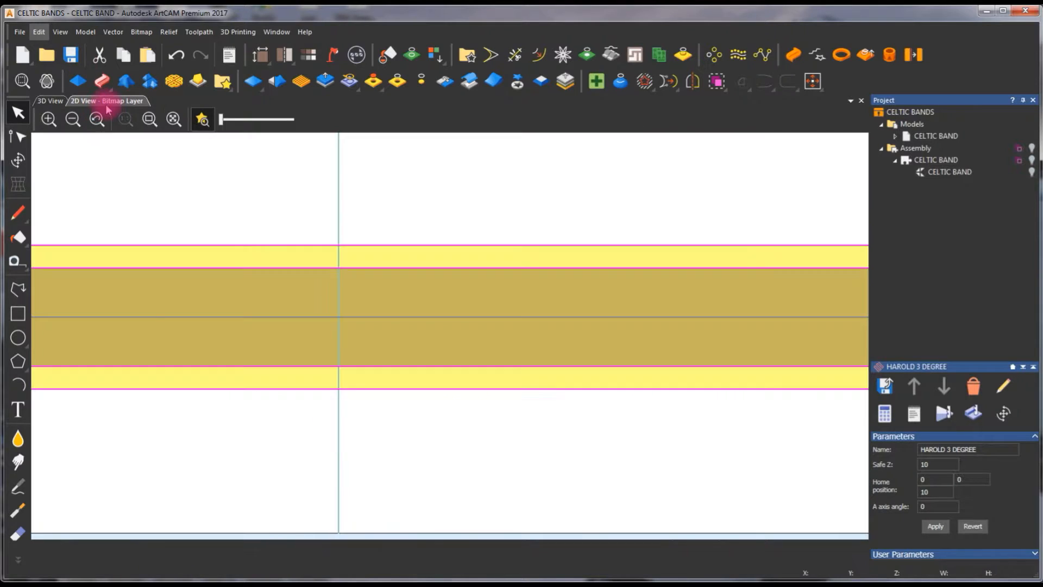
left_click(885, 125)
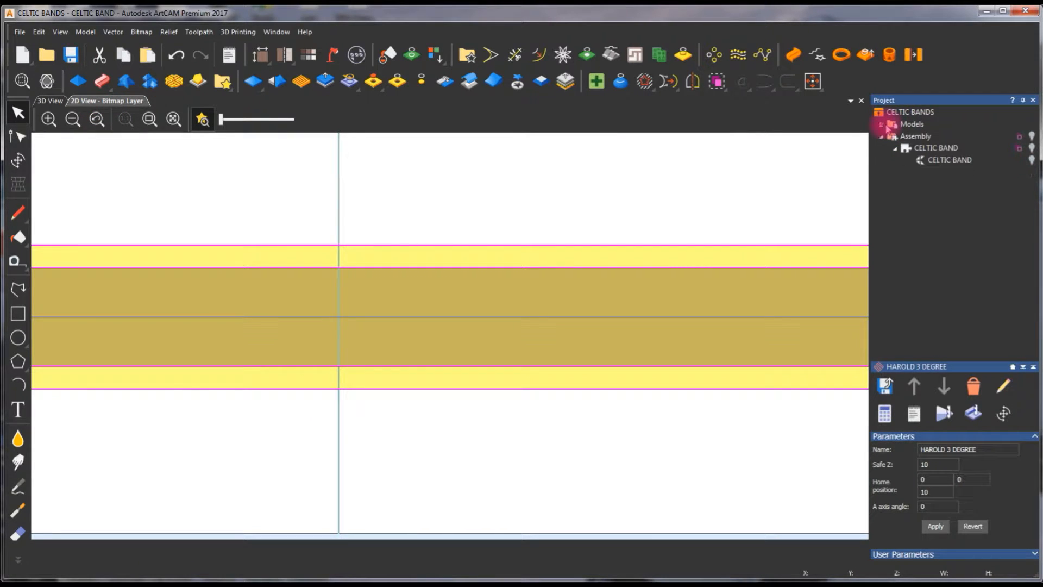
left_click(882, 124)
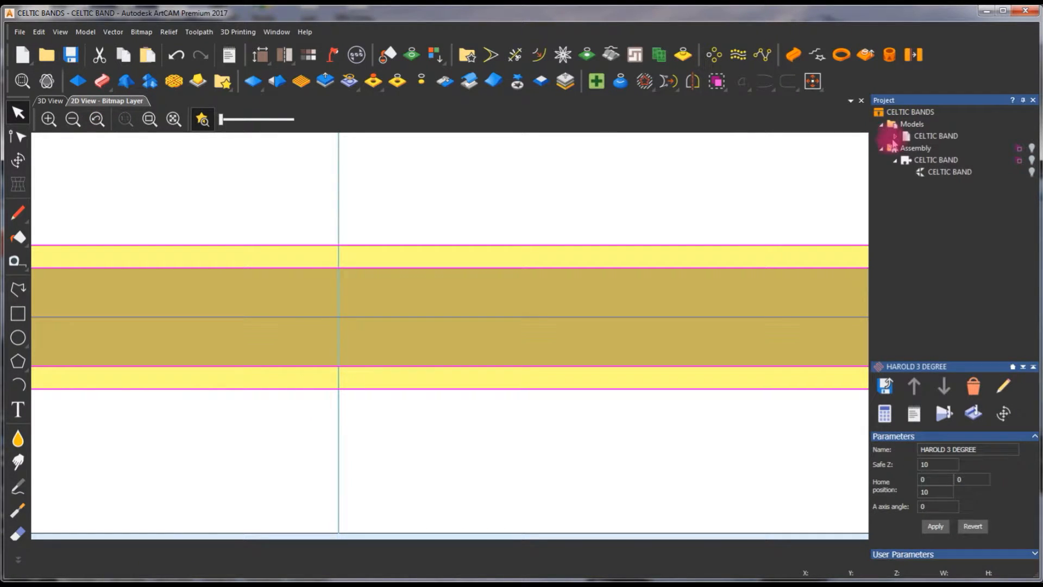
left_click(883, 125)
left_click(882, 124)
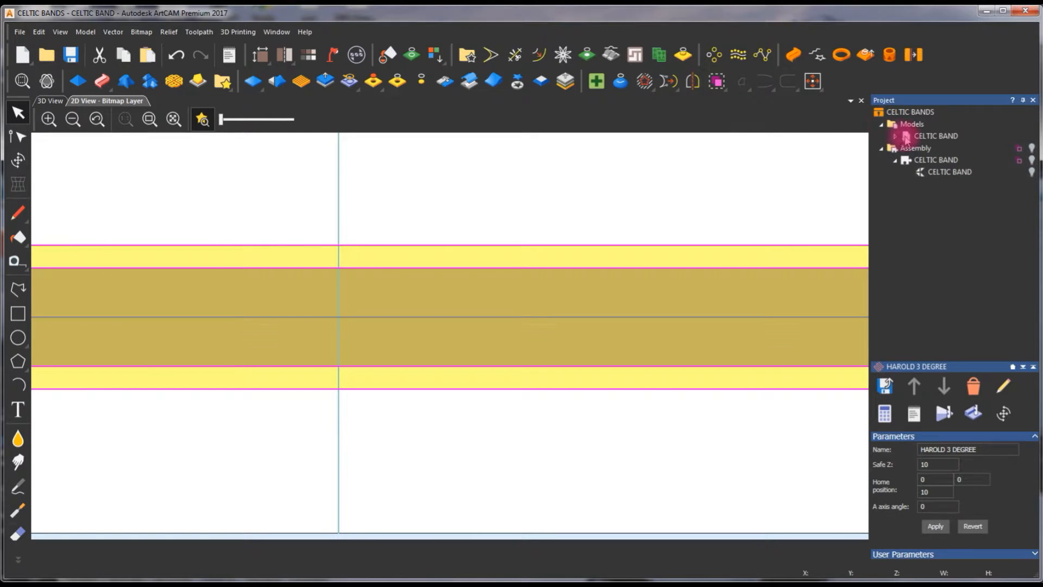
left_click(896, 136)
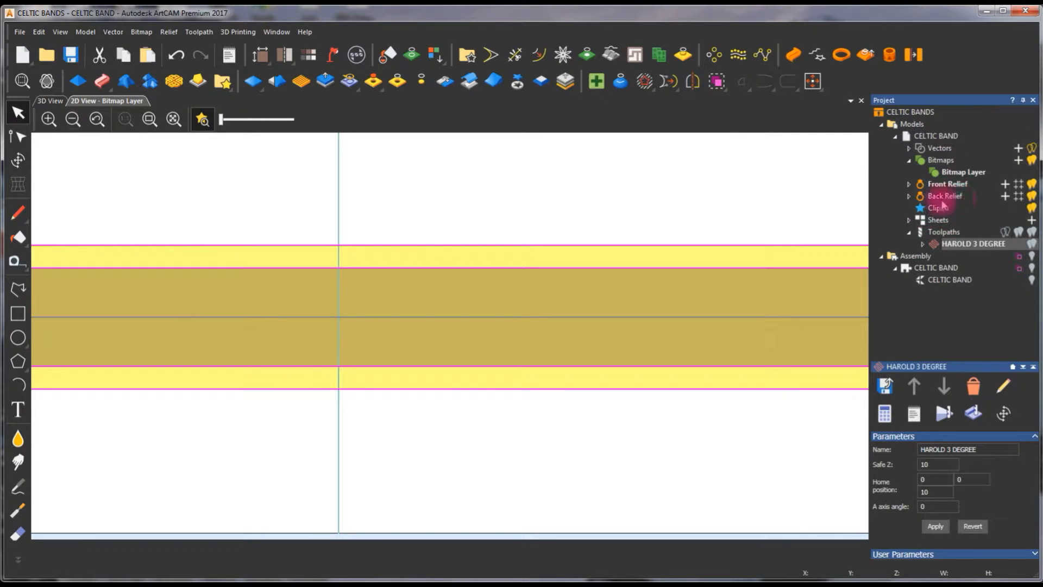
left_click(956, 172)
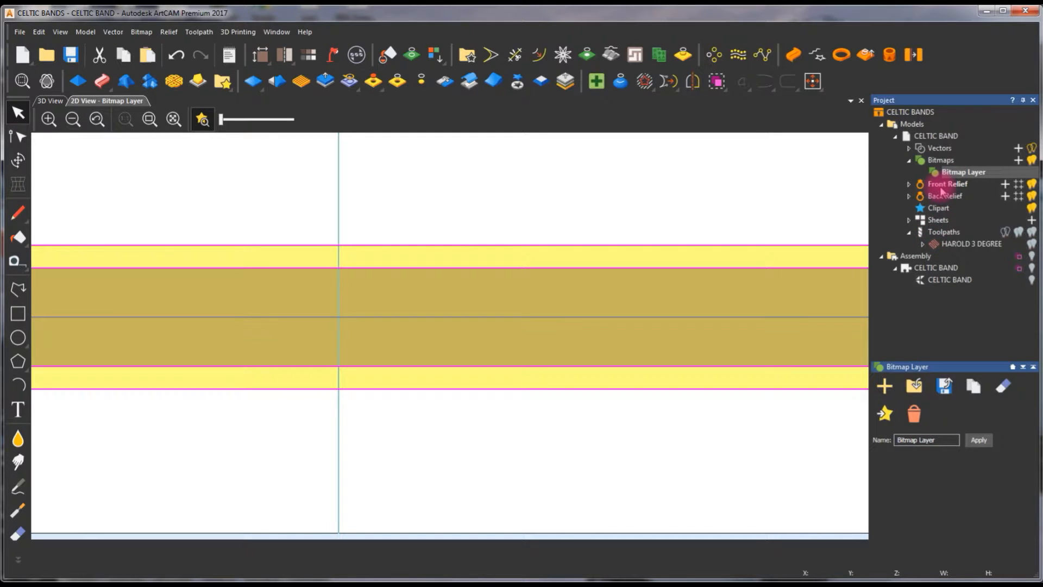
Load the Celtic knot border image from the Desktop as a new bitmap layer with no scaling
left_click(940, 162)
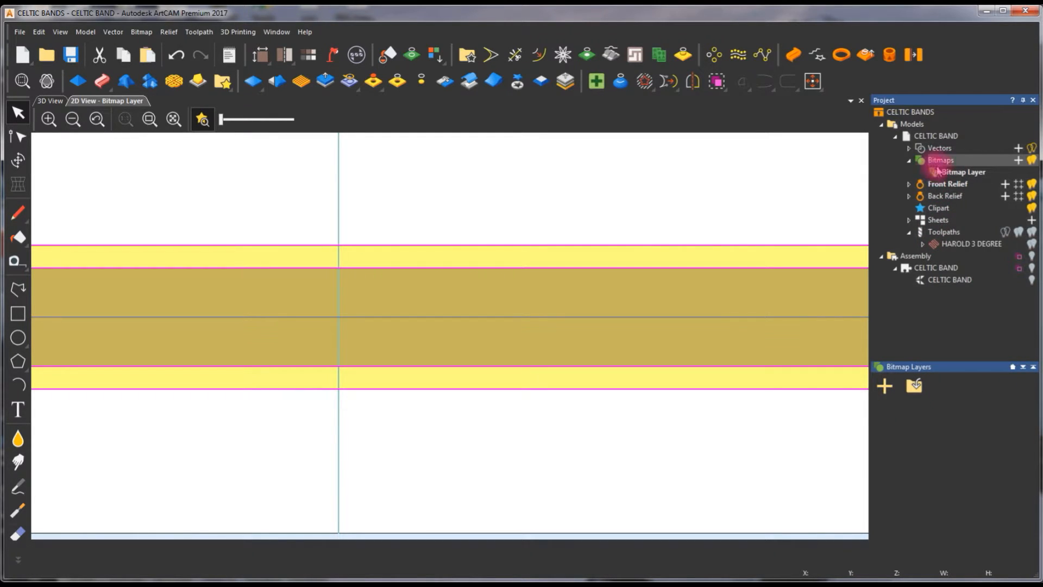
left_click(953, 174)
left_click(941, 162)
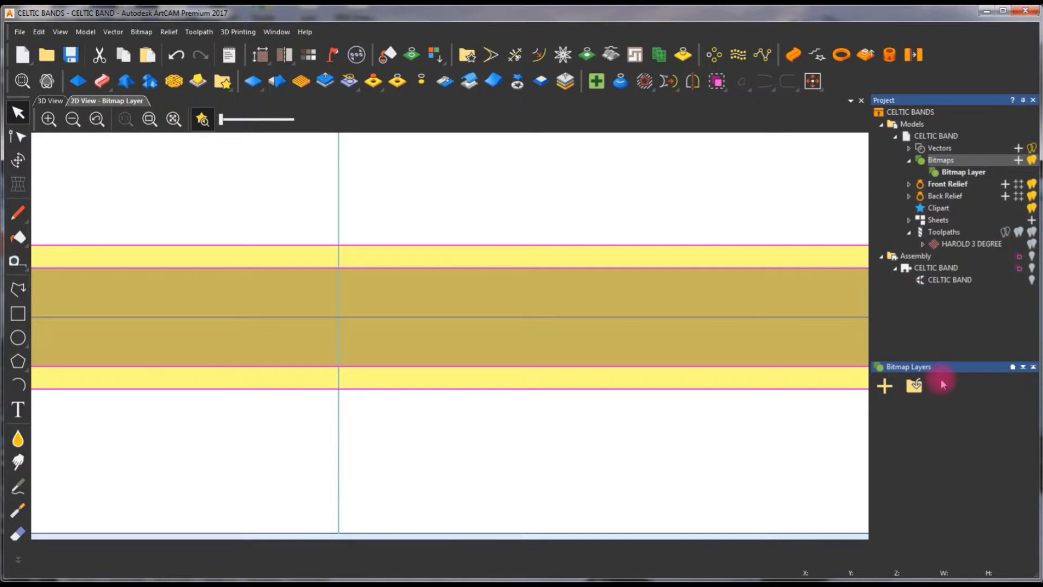
left_click(919, 386)
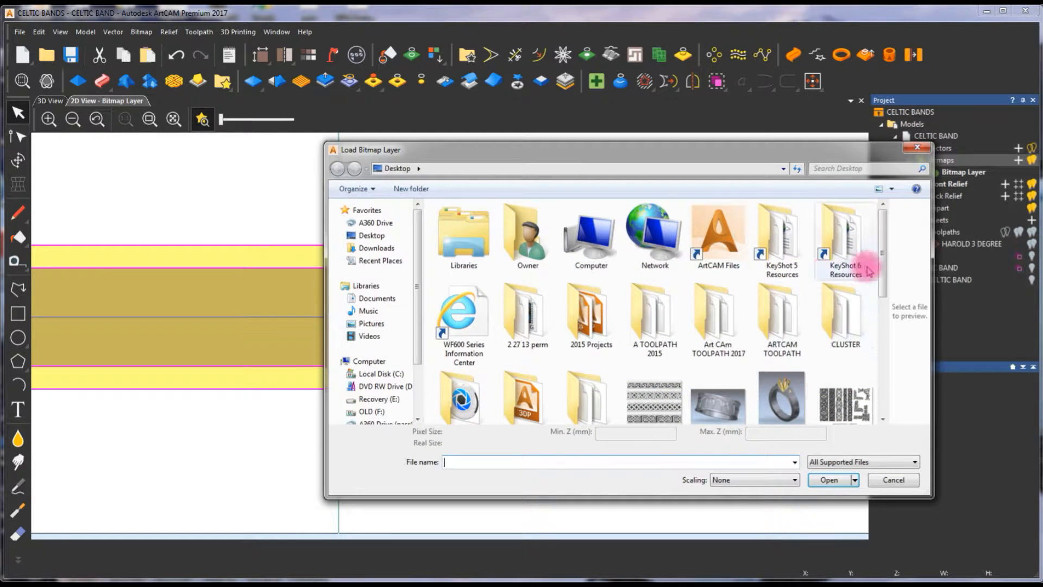
scroll(664, 411, "down", 1)
left_click(660, 407)
double_click(659, 357)
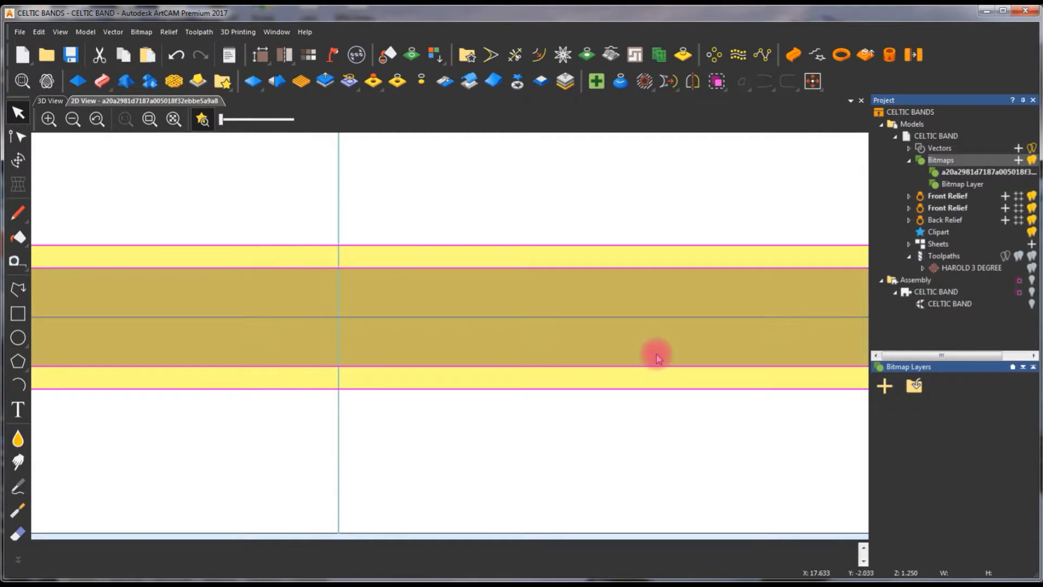
Turn off the relief colour preview in the 2D view and select the imported knot bitmap layer
left_click(203, 120)
left_click(388, 205)
scroll(387, 262, "down", 2)
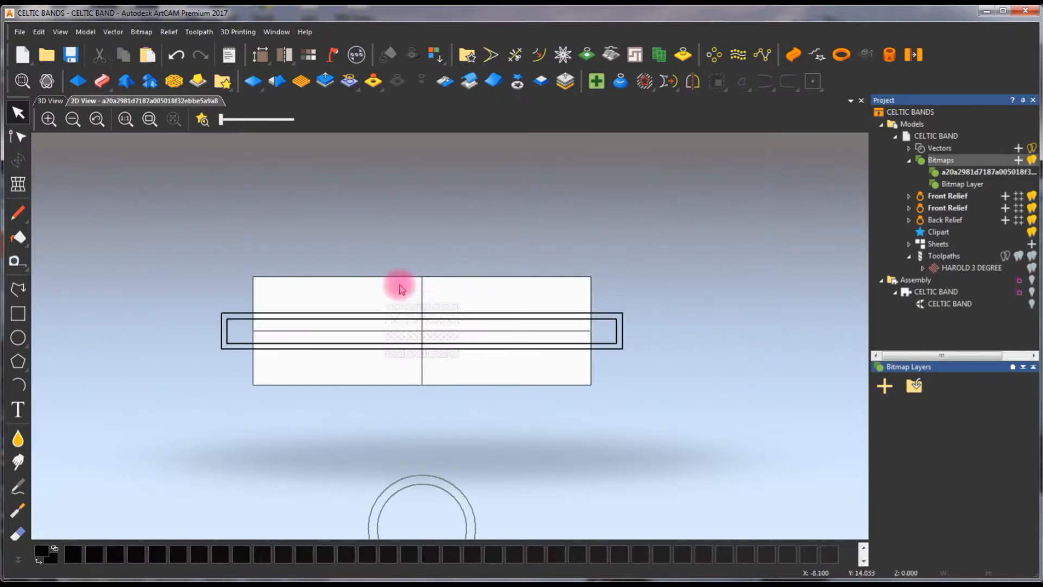
left_click(964, 172)
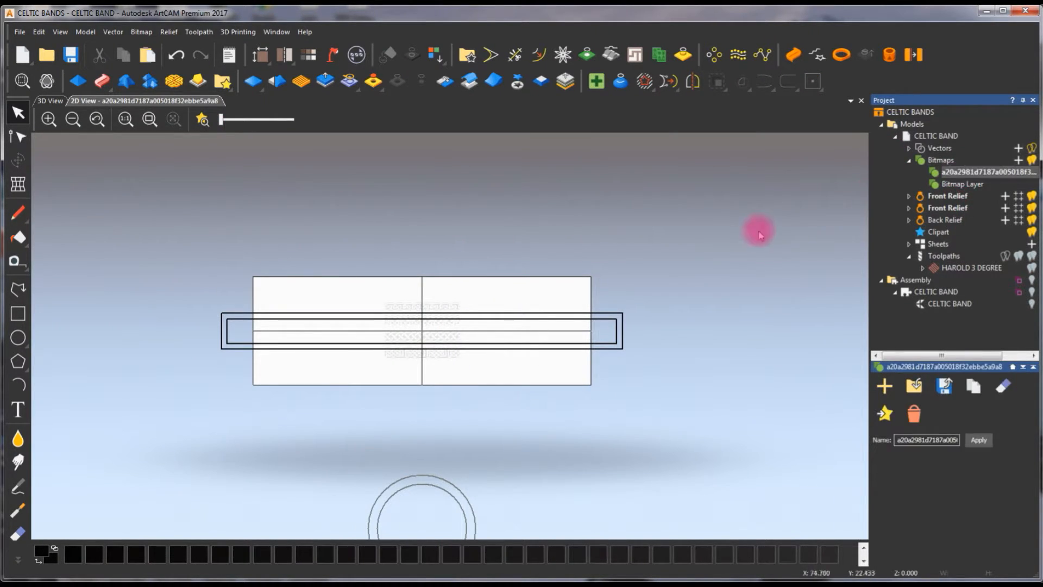
left_click(204, 120)
left_click(203, 120)
double_click(942, 171)
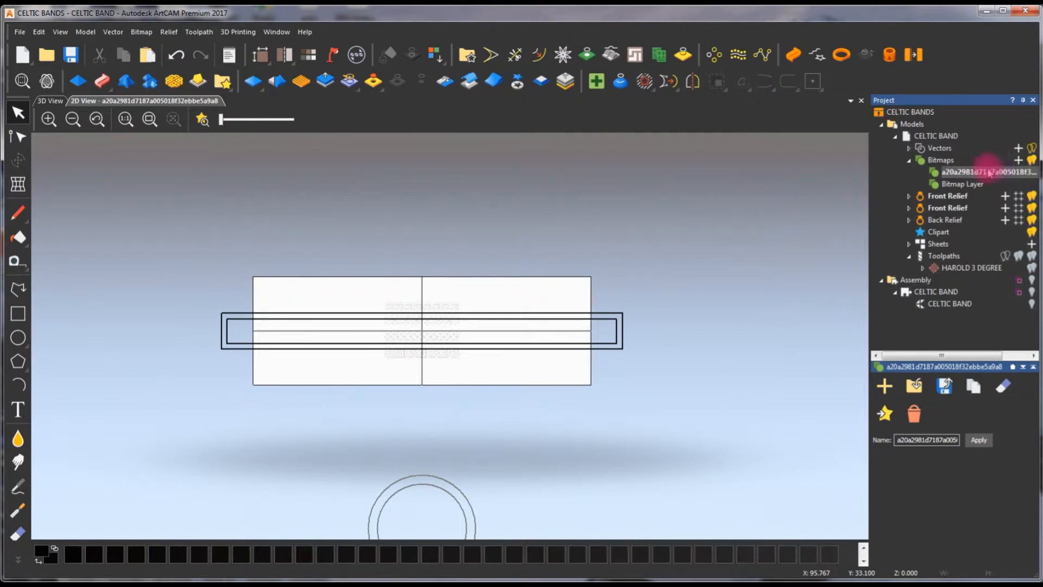
left_click(752, 205)
scroll(388, 337, "up", 1)
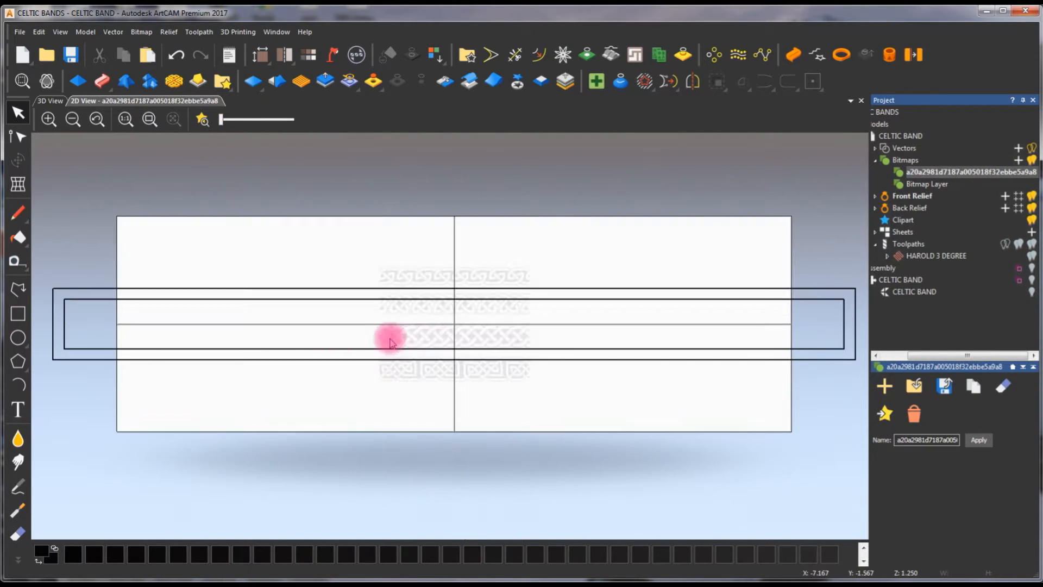
Raise the 2D view contrast to maximum and keep the relief colour preview off
left_click(205, 122)
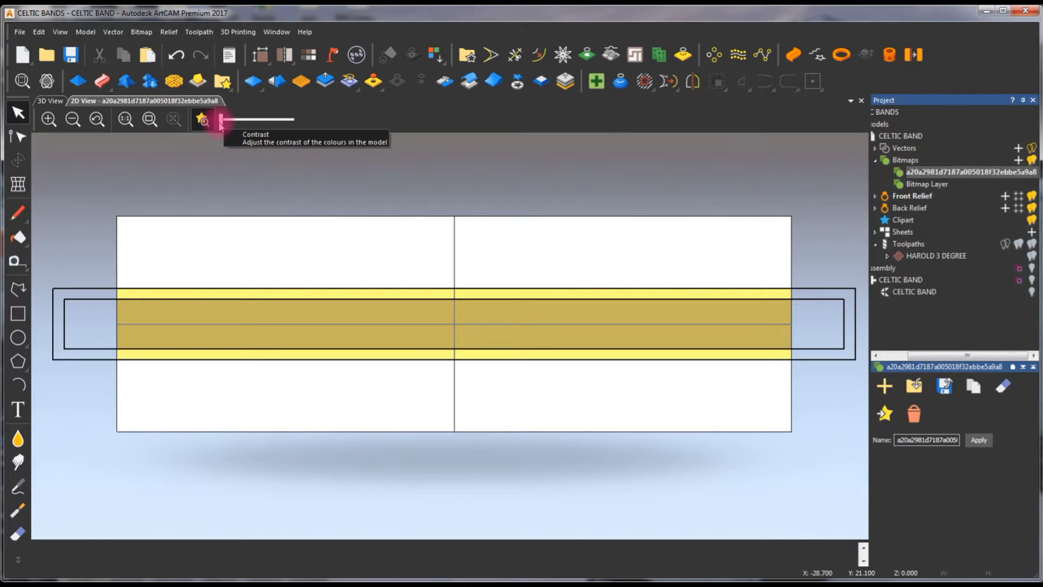
left_click_drag(221, 120, 330, 128)
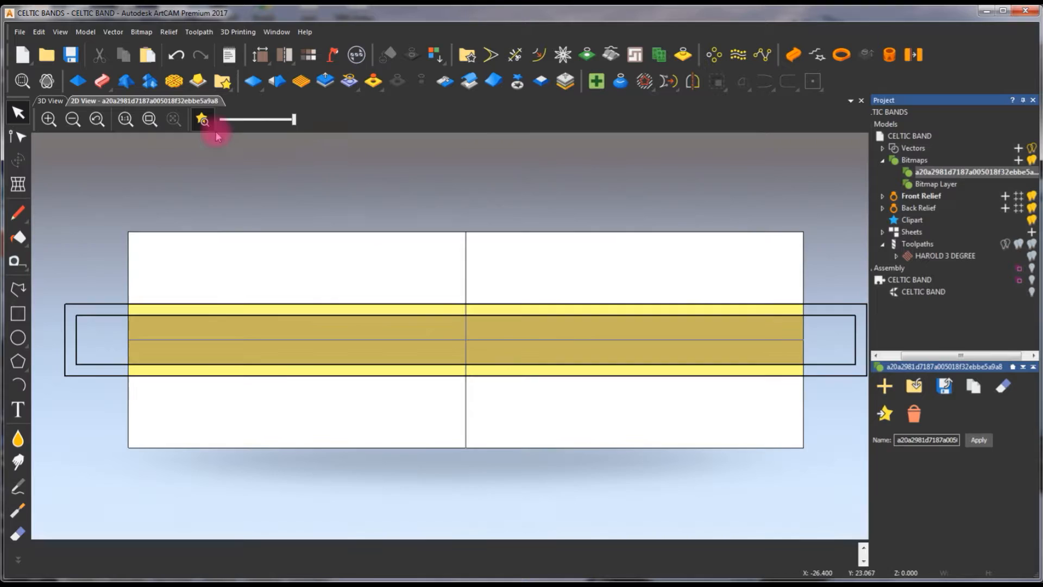
left_click(202, 119)
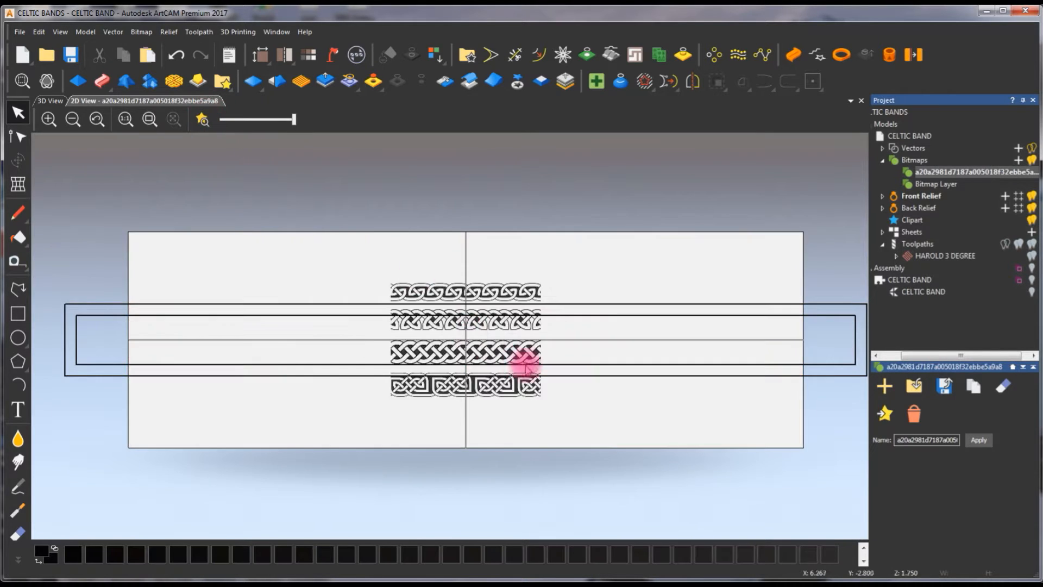
Reduce the knot image to 2 colours and trace it into boundary vectors with Bitmap to Vector, using speckle size 2 and smoothness 75%
scroll(520, 365, "up", 1)
scroll(355, 250, "up", 1)
scroll(444, 311, "down", 1)
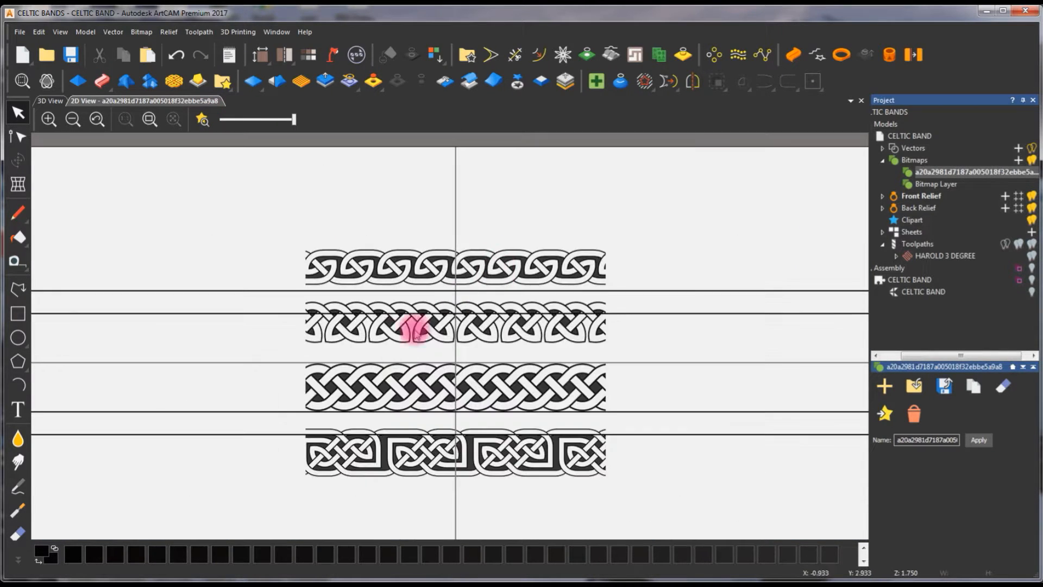
scroll(519, 260, "up", 1)
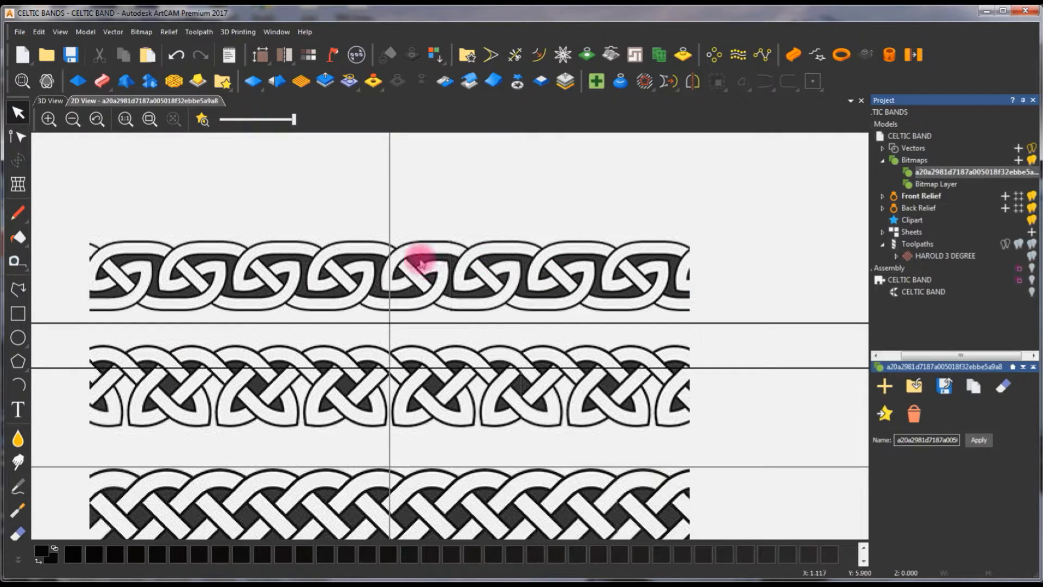
left_click(586, 55)
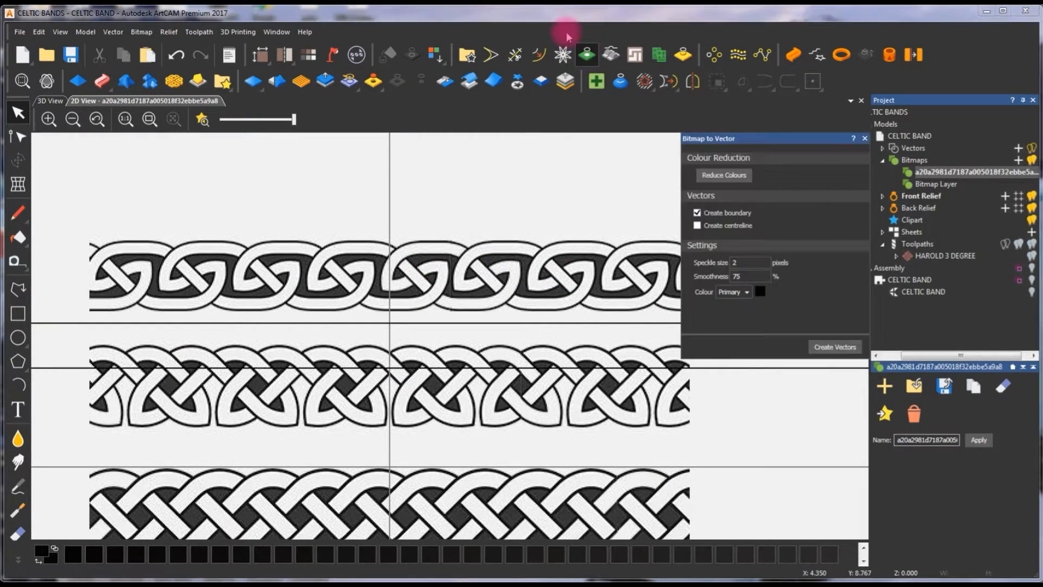
left_click(725, 175)
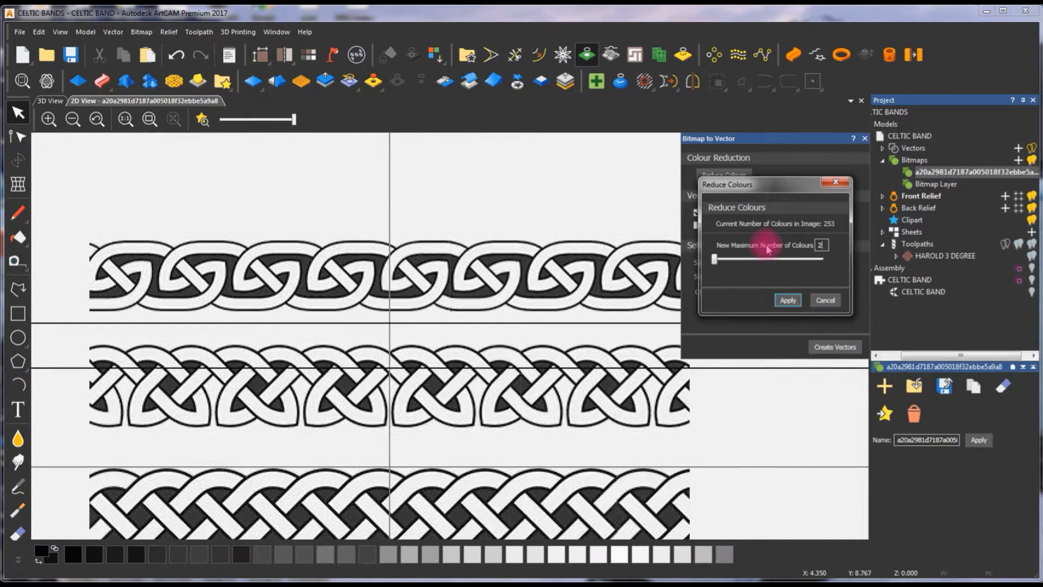
left_click(788, 300)
left_click(835, 347)
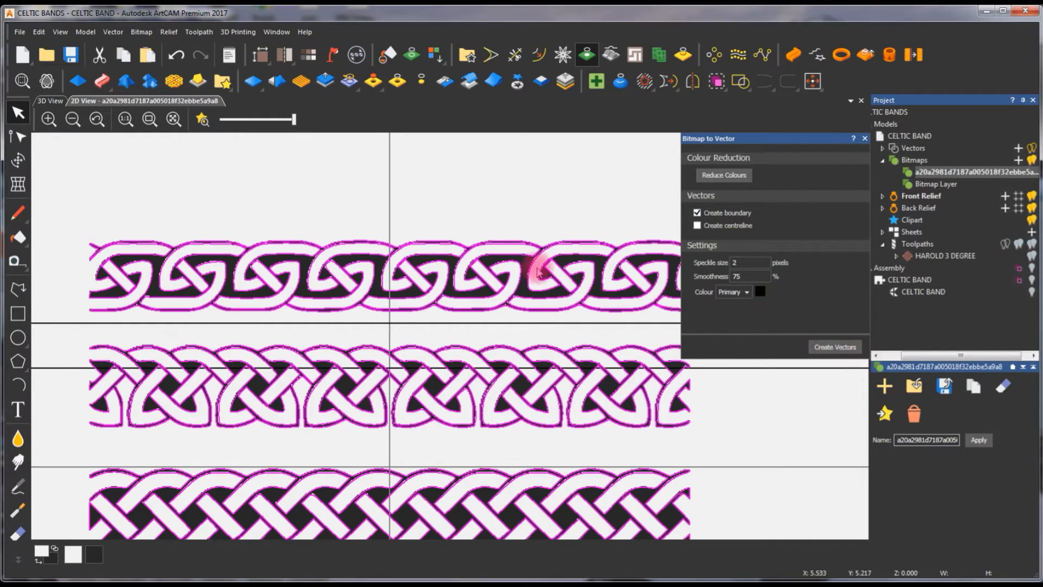
left_click(494, 201)
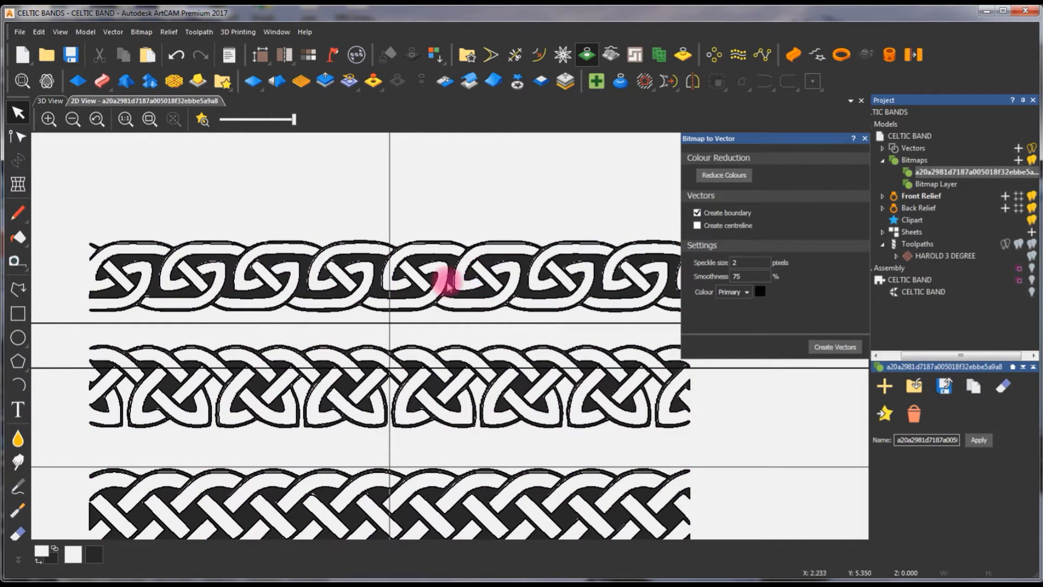
left_click(865, 138)
Delete the outer outline vector around the uppermost knot border and lower the 2D view contrast to about a quarter
scroll(466, 330, "down", 2)
scroll(350, 315, "up", 2)
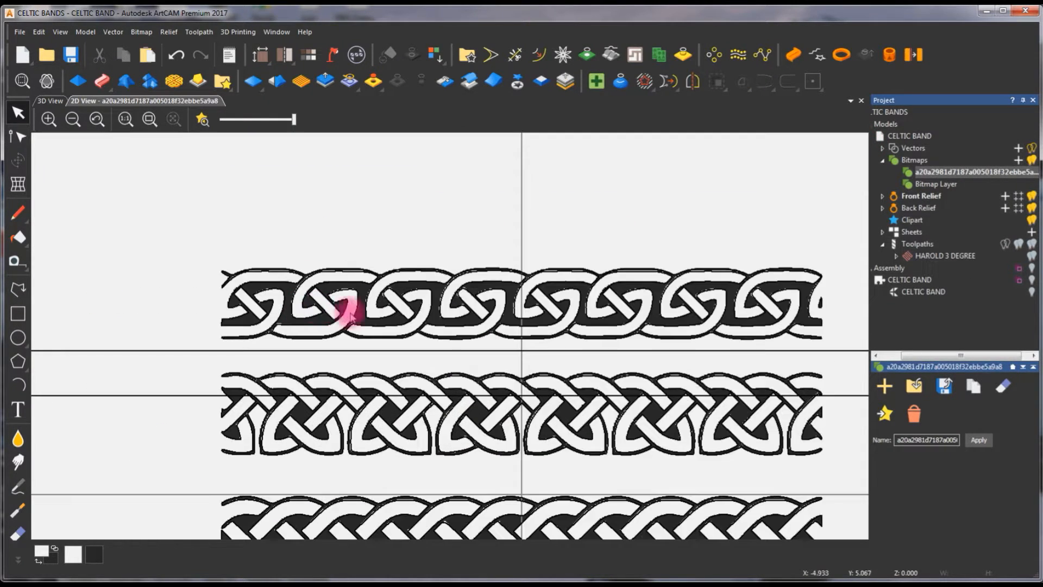
left_click(402, 266)
scroll(446, 272, "up", 2)
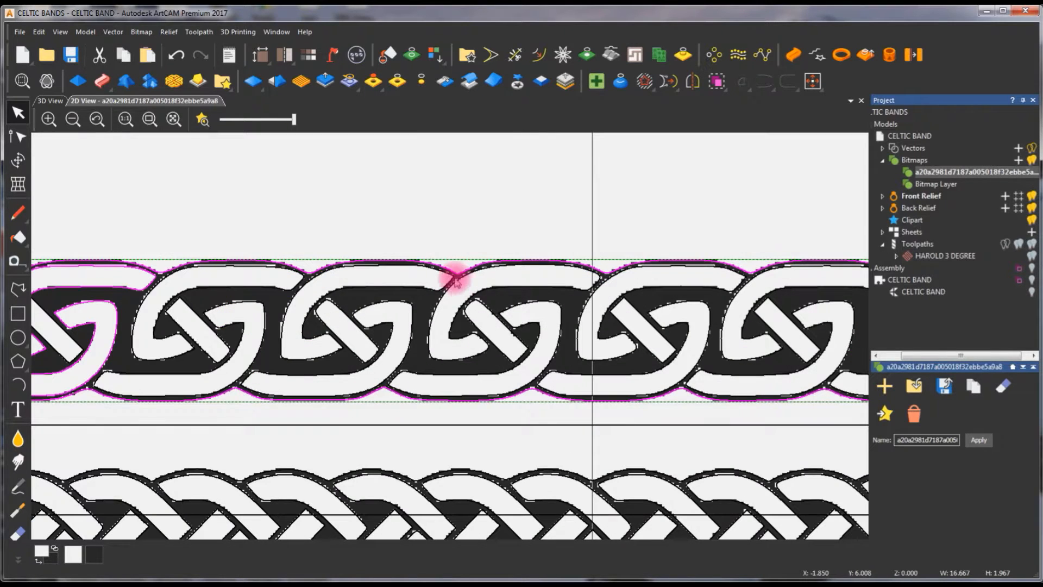
left_click(419, 261)
left_click_drag(292, 123, 241, 120)
scroll(687, 321, "down", 2)
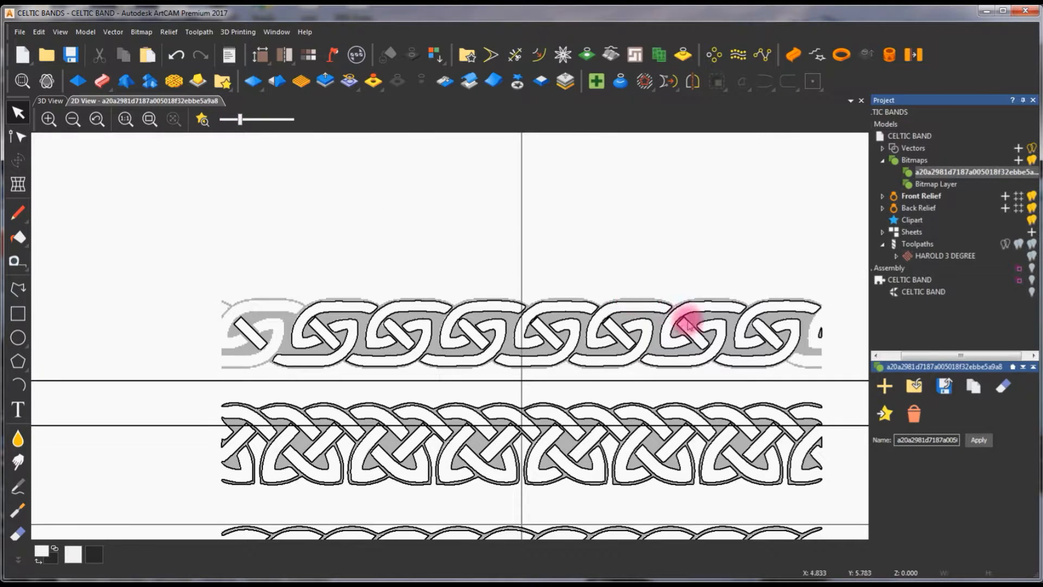
Select the vectors of one complete knot motif in the uppermost border and move them into the empty area above it
scroll(803, 321, "up", 2)
left_click_drag(482, 245, 692, 426)
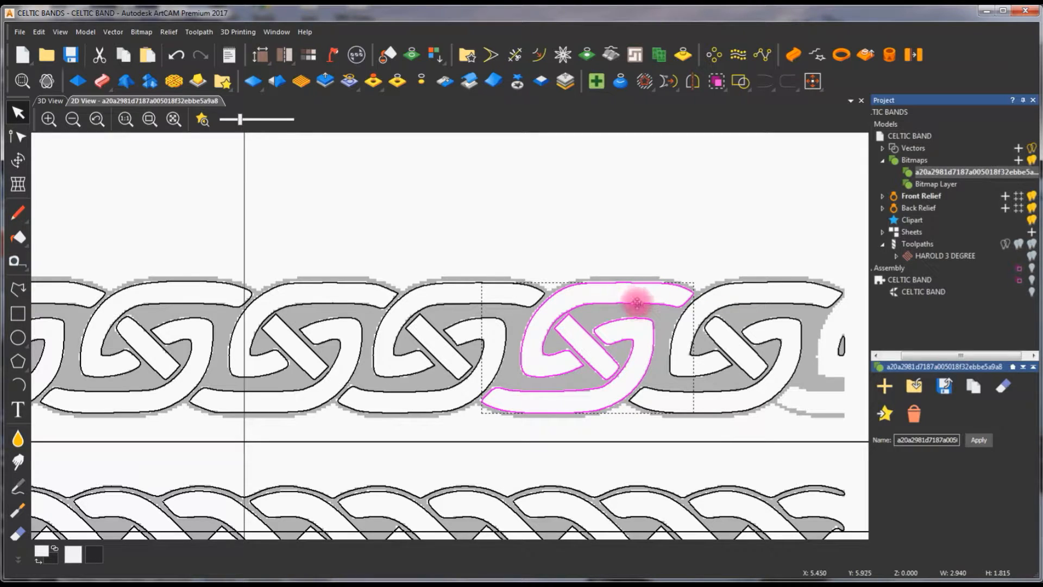
left_click_drag(637, 303, 651, 140)
scroll(442, 342, "down", 2)
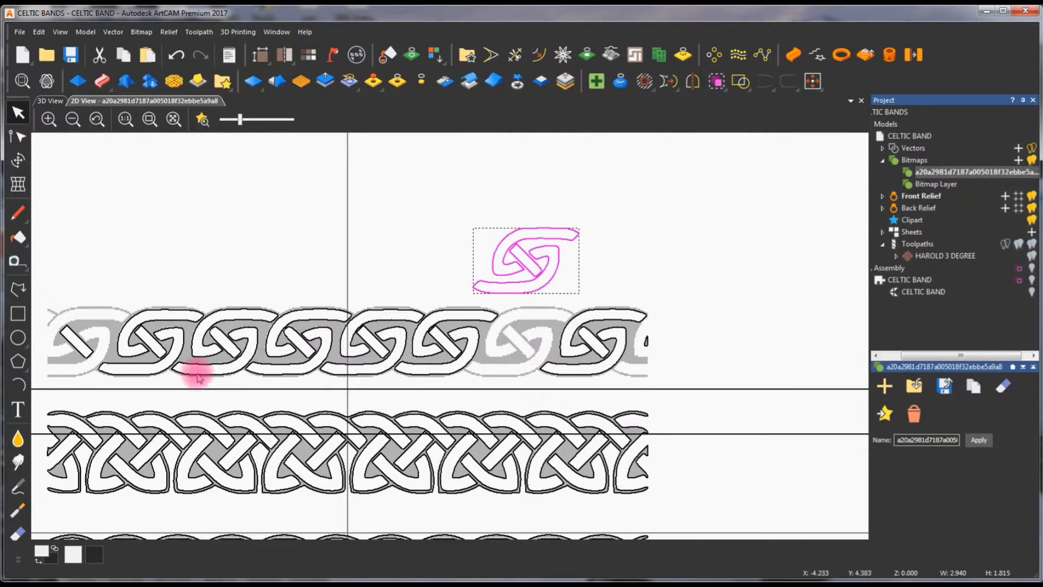
Delete all the remaining traced knot vectors except the separated motif
scroll(410, 321, "down", 2)
left_click_drag(233, 325, 622, 571)
key("Delete")
scroll(446, 423, "down", 1)
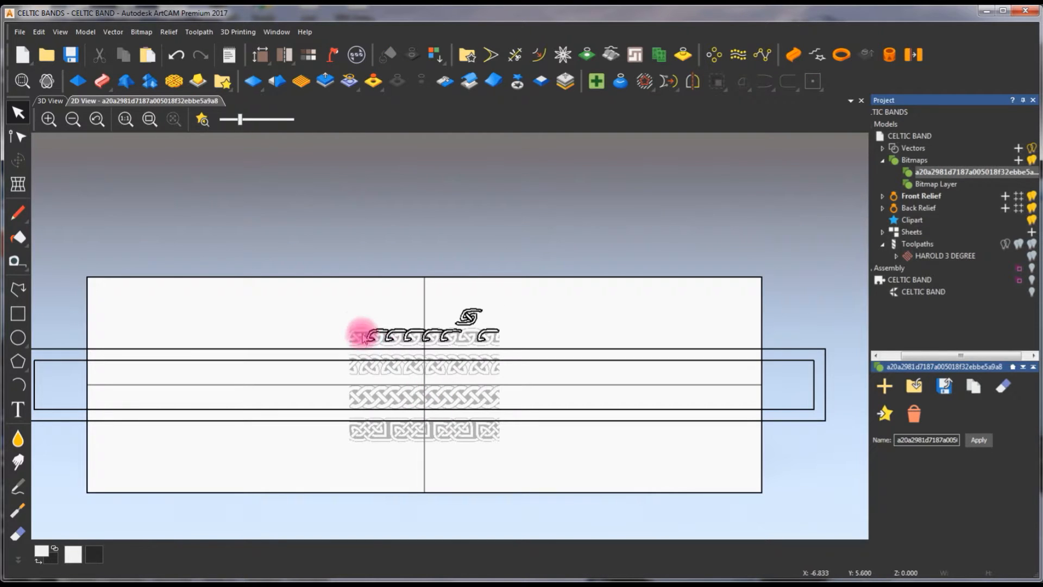
left_click_drag(357, 330, 562, 362)
key("Delete")
scroll(479, 326, "up", 2)
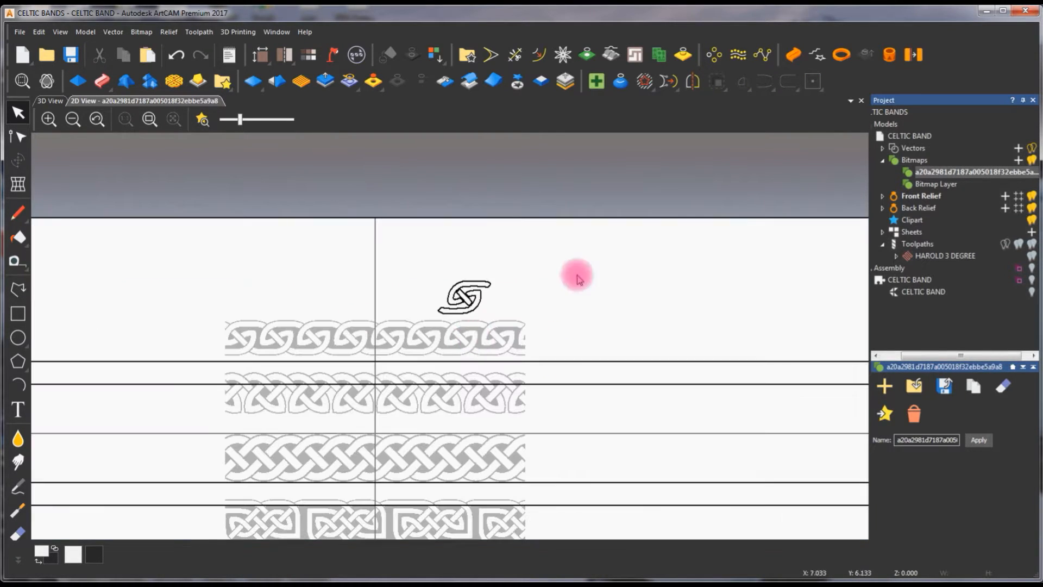
Delete the imported knot bitmap layer and turn the relief colour preview back on
left_click(914, 414)
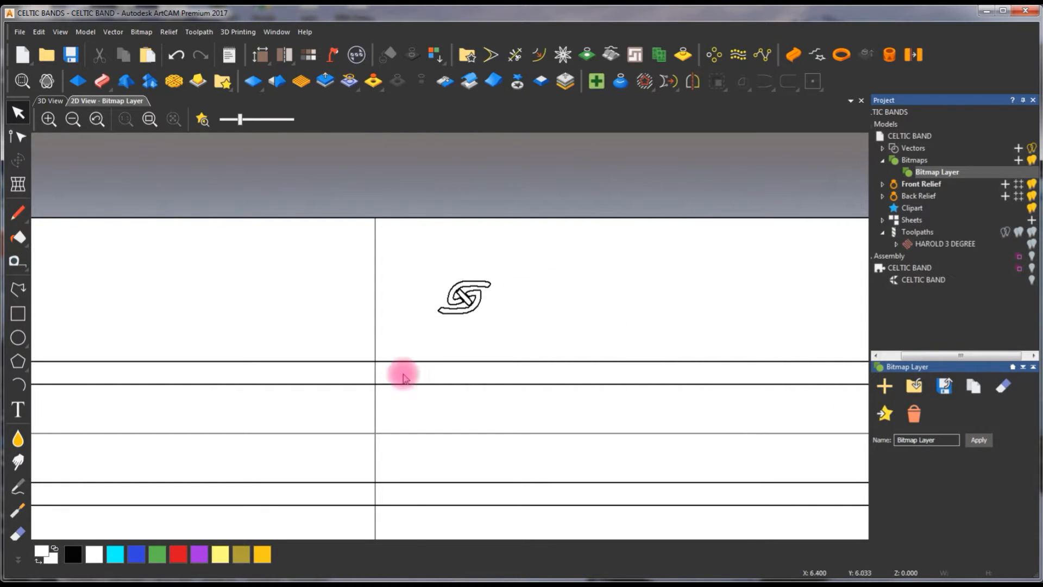
scroll(414, 384, "down", 1)
scroll(414, 384, "up", 2)
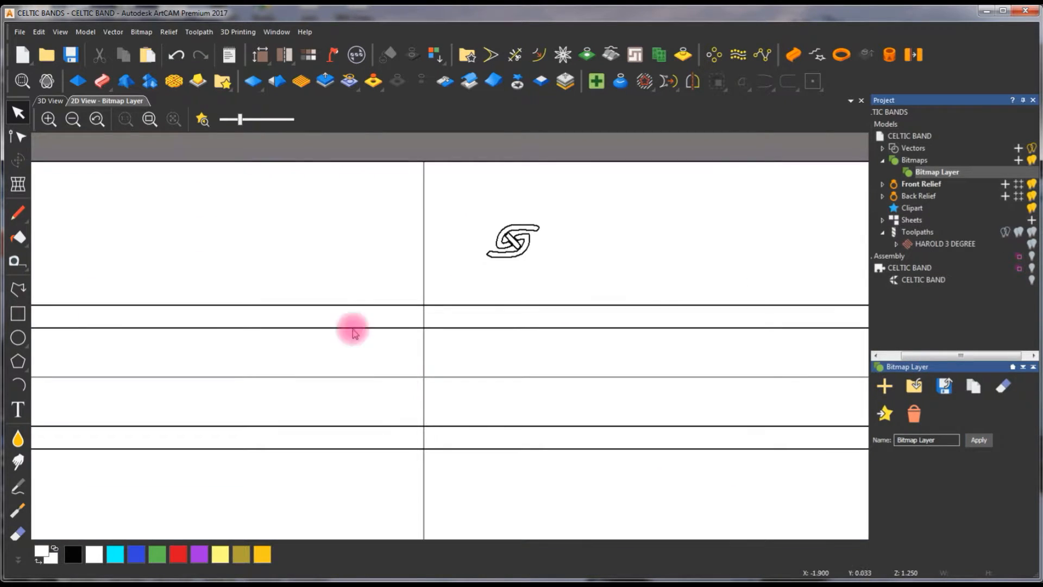
left_click(202, 119)
Centre the knot motif on the model origin and enlarge it to about 10.14 × 5.54 mm across the recessed channel
left_click_drag(452, 191, 606, 302)
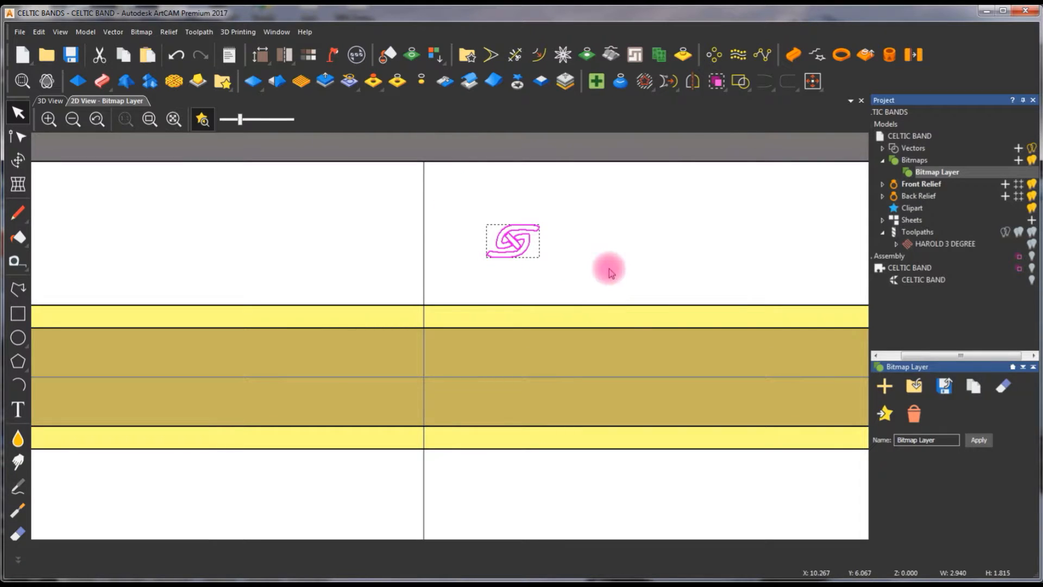
key("F9")
key("t")
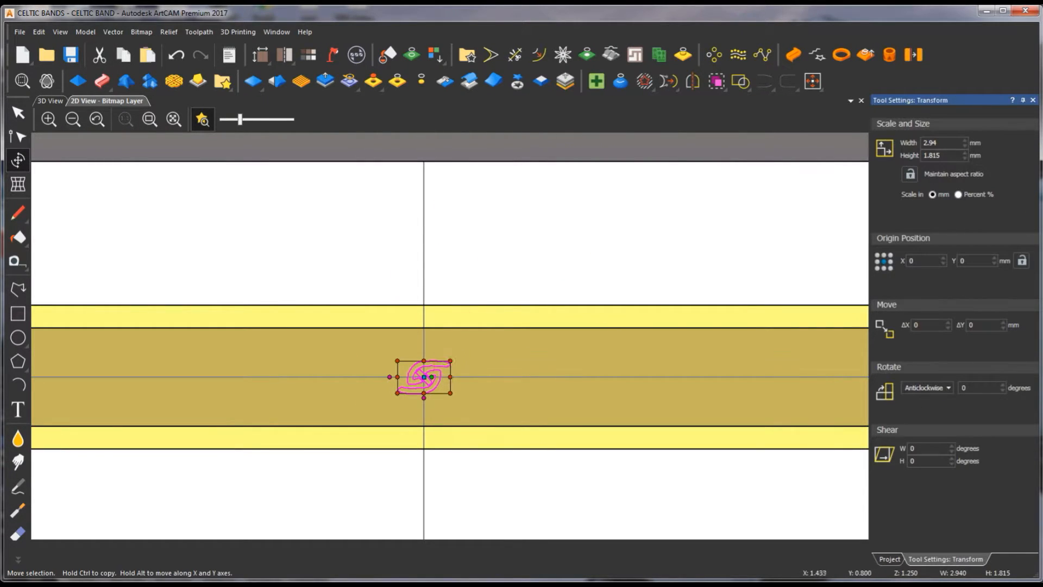
left_click_drag(449, 360, 498, 325)
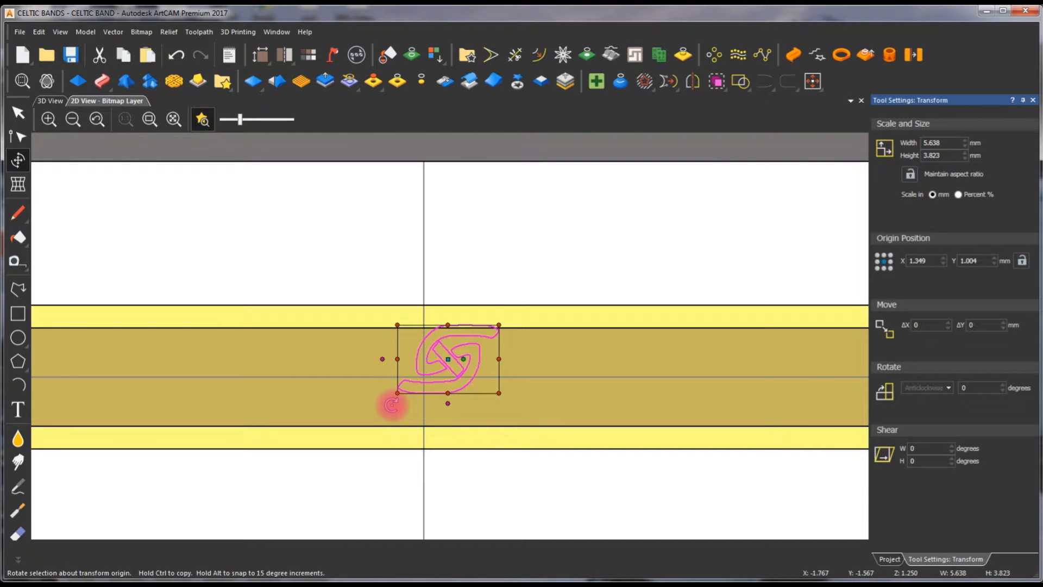
left_click_drag(398, 392, 363, 424)
left_click_drag(499, 374, 545, 375)
key("Escape")
scroll(441, 354, "up", 2)
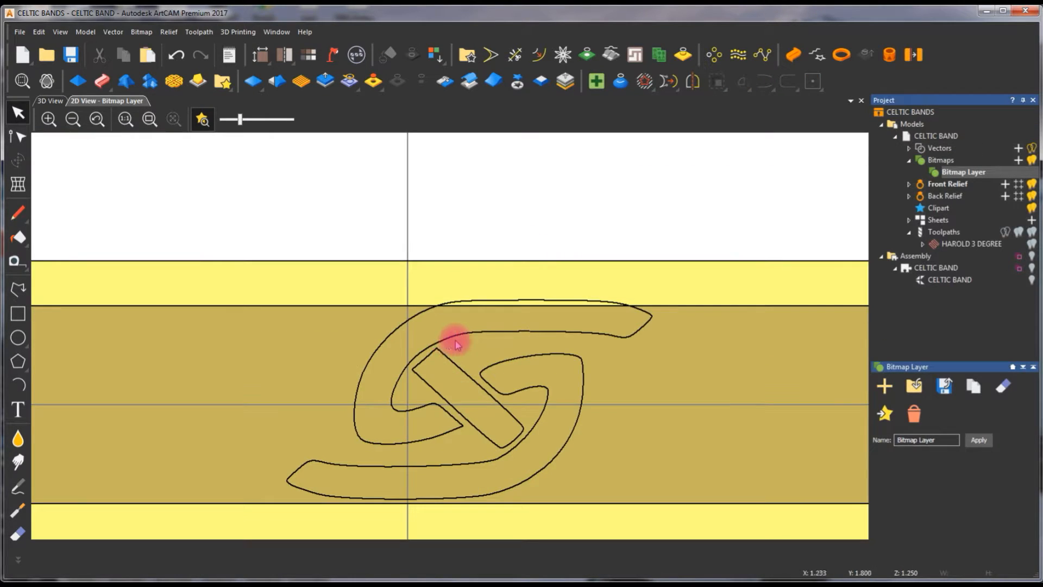
Scale the whole knot motif down to about 9.45 × 5.21 mm inside the channel and recentre it at X 0, Y 0
scroll(456, 344, "down", 2)
left_click_drag(373, 312, 594, 443)
left_click_drag(328, 272, 578, 484)
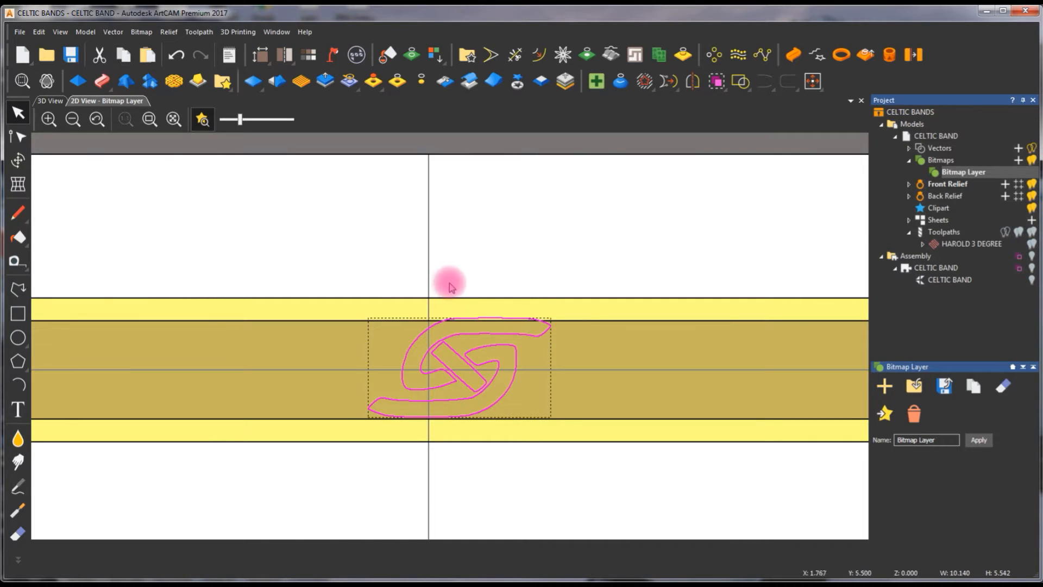
left_click_drag(550, 318, 541, 325)
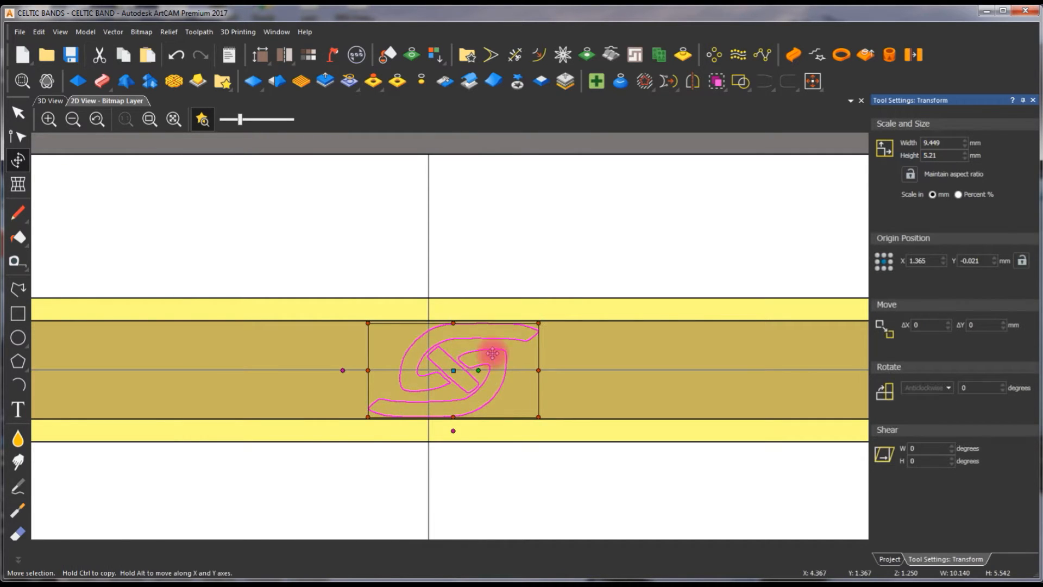
scroll(470, 358, "up", 1)
left_click_drag(554, 446, 374, 475)
scroll(383, 481, "up", 1)
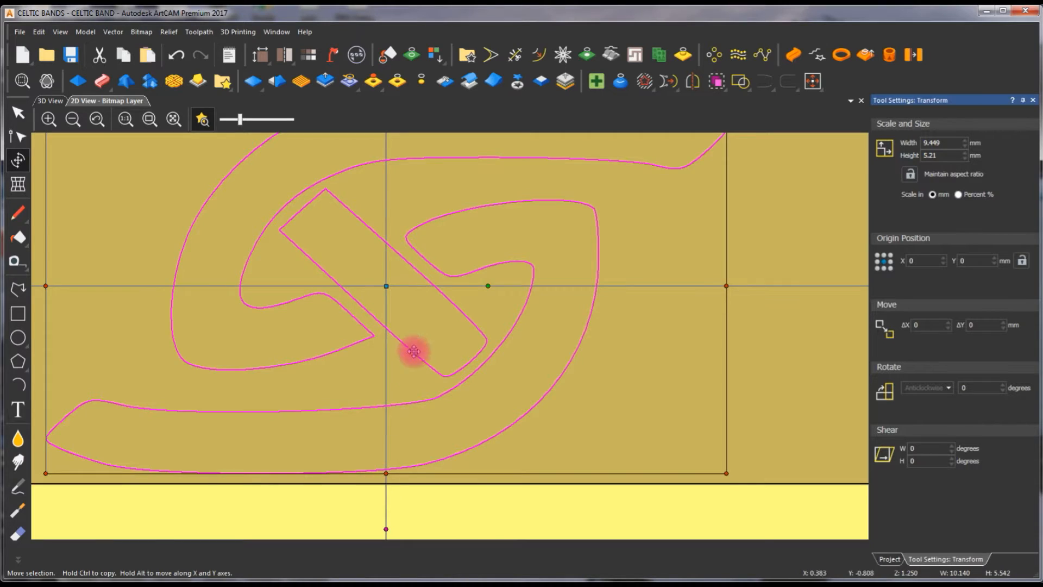
Group the three outlines of the knot motif and move the group out of the channel to the blank area above it
scroll(421, 337, "down", 1)
right_click(442, 168)
left_click(487, 265)
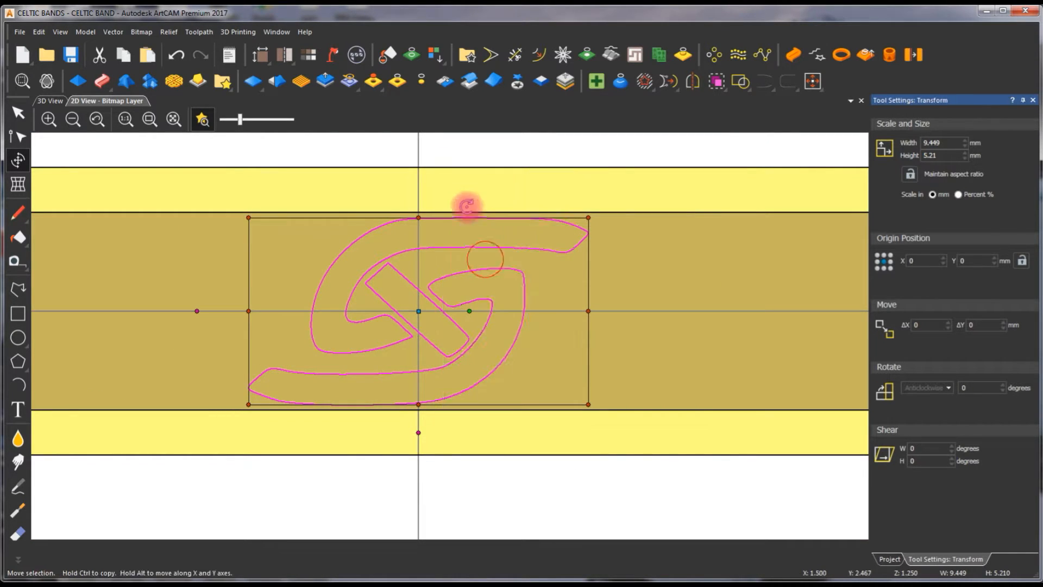
key("Escape")
scroll(462, 286, "down", 1)
left_click(472, 295)
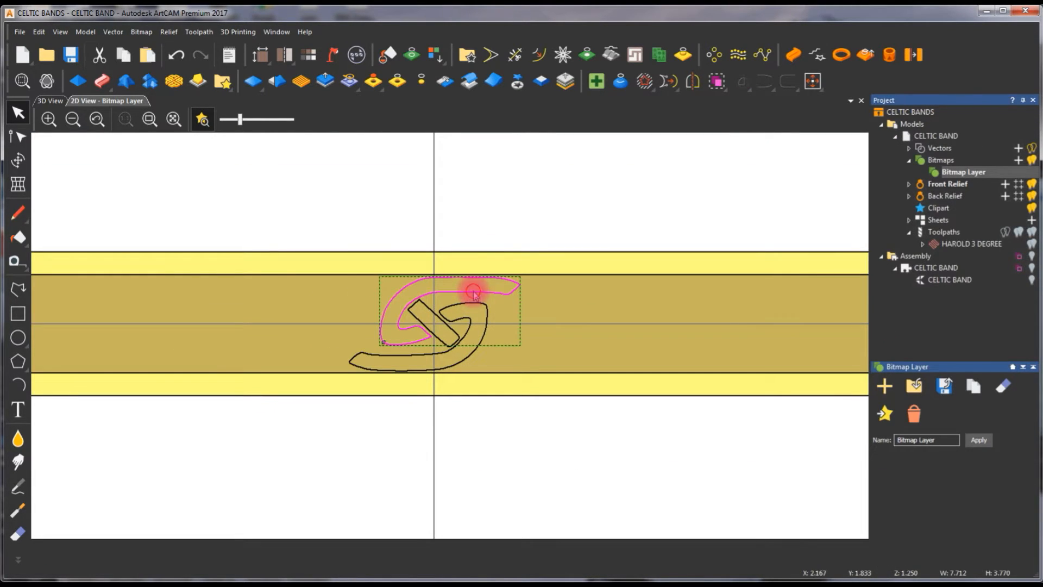
left_click_drag(299, 204, 554, 356)
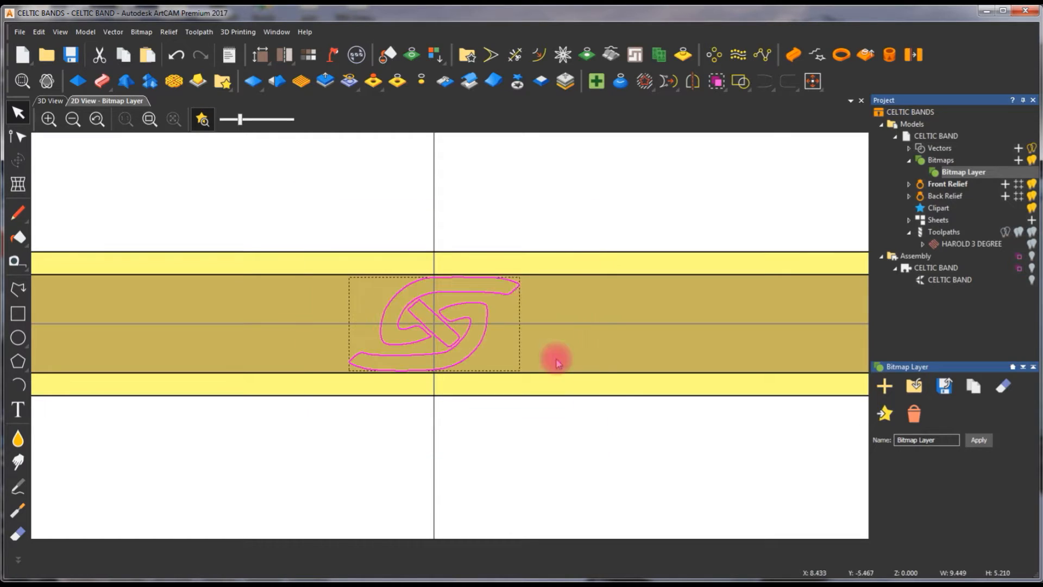
right_click(493, 279)
left_click(524, 365)
left_click_drag(305, 217, 619, 416)
left_click_drag(478, 303, 640, 133)
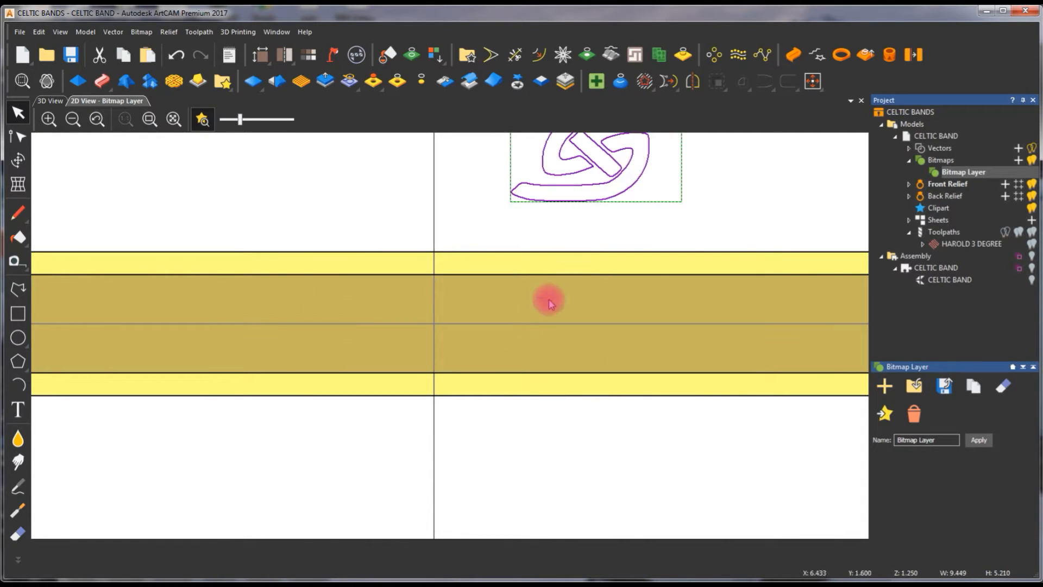
Paste 12 copies of the grouped knot motif along the channel's horizontal centre line
scroll(538, 331, "down", 2)
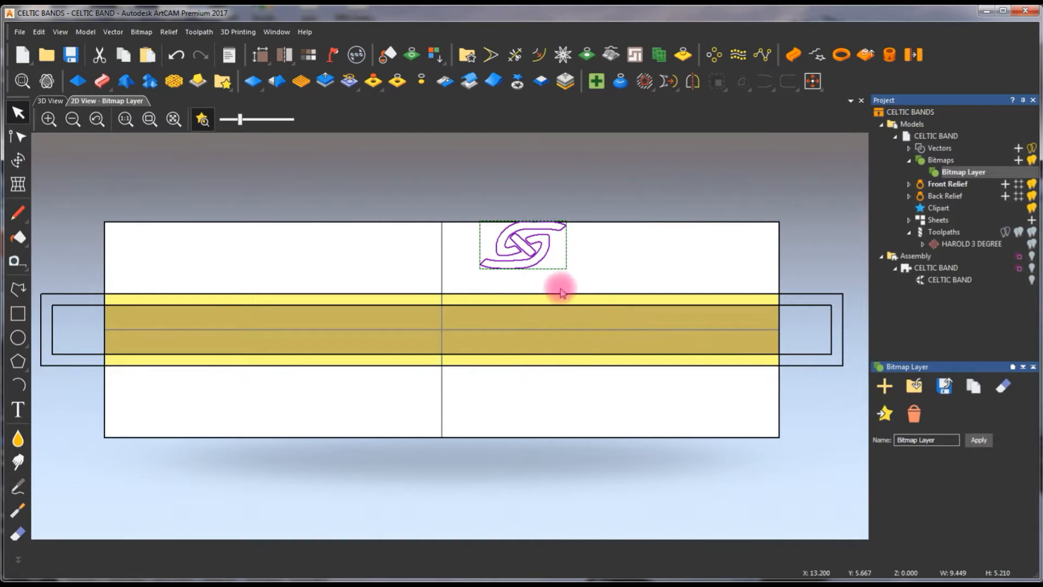
left_click(628, 333, "shift")
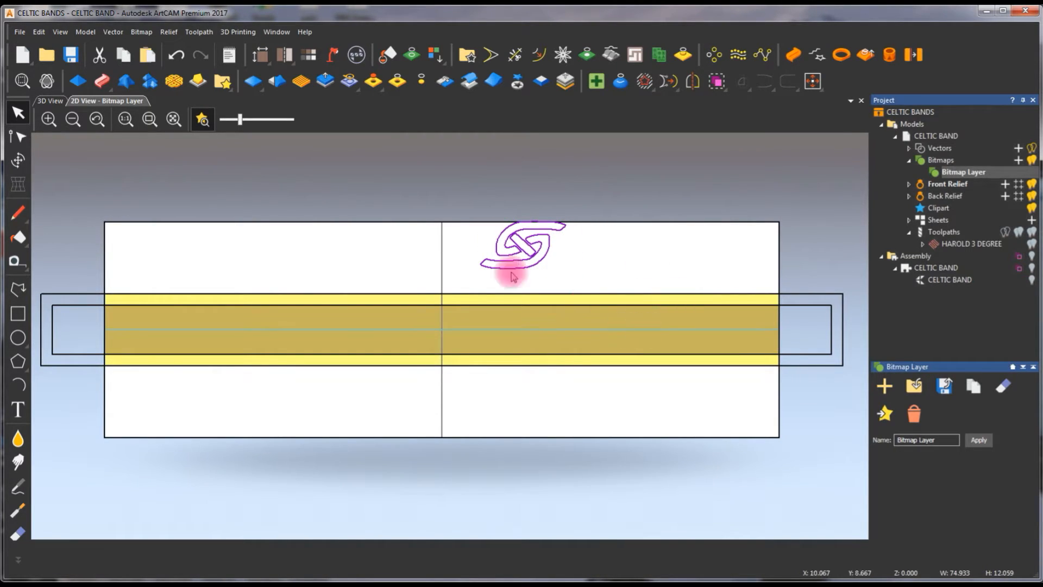
left_click(761, 56)
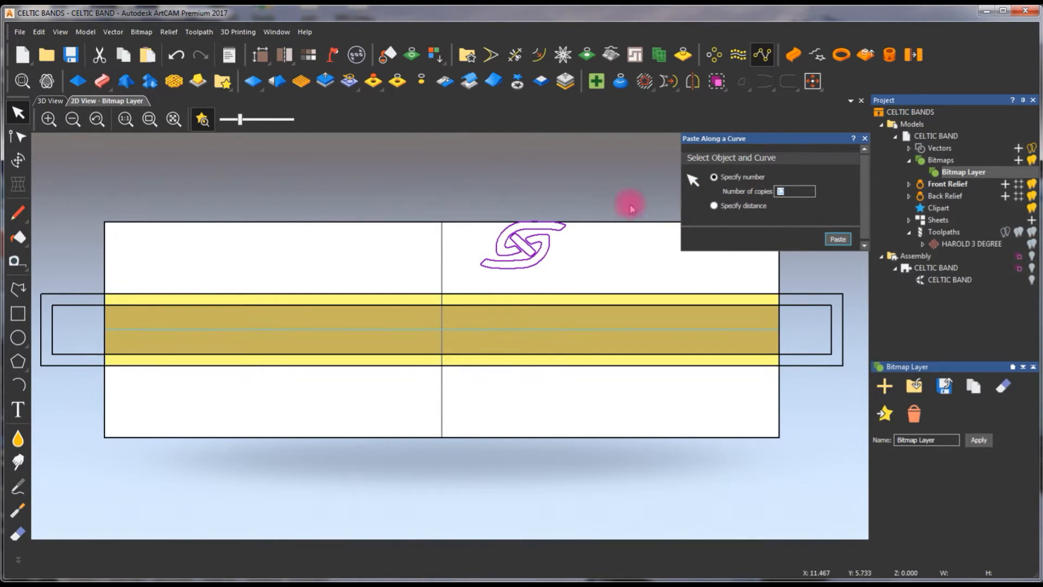
left_click(838, 239)
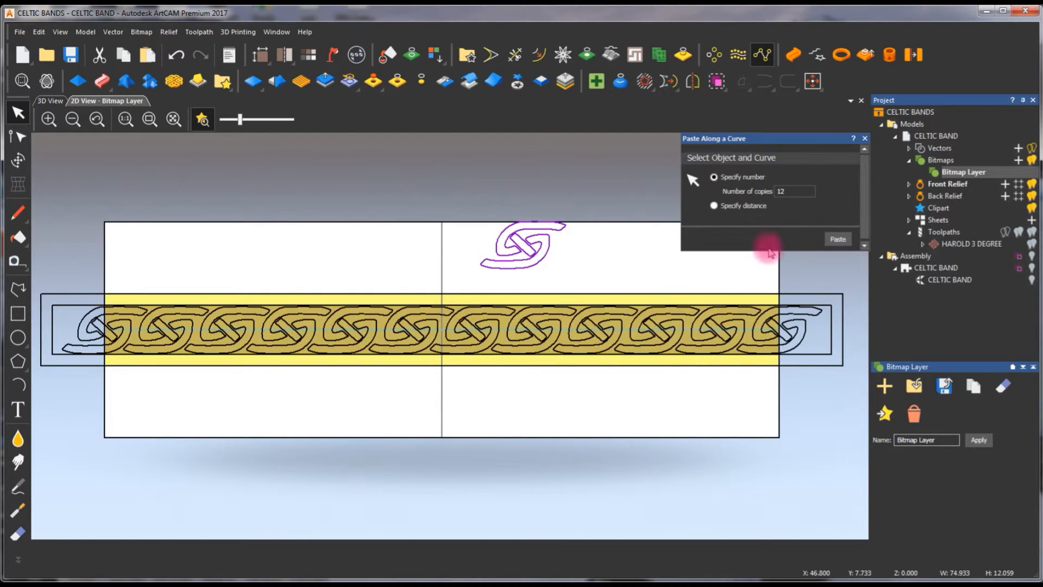
left_click(396, 241)
Examine the spacing of the knot copies along the channel and at both ends of the band, and close the paste settings
scroll(359, 318, "up", 3)
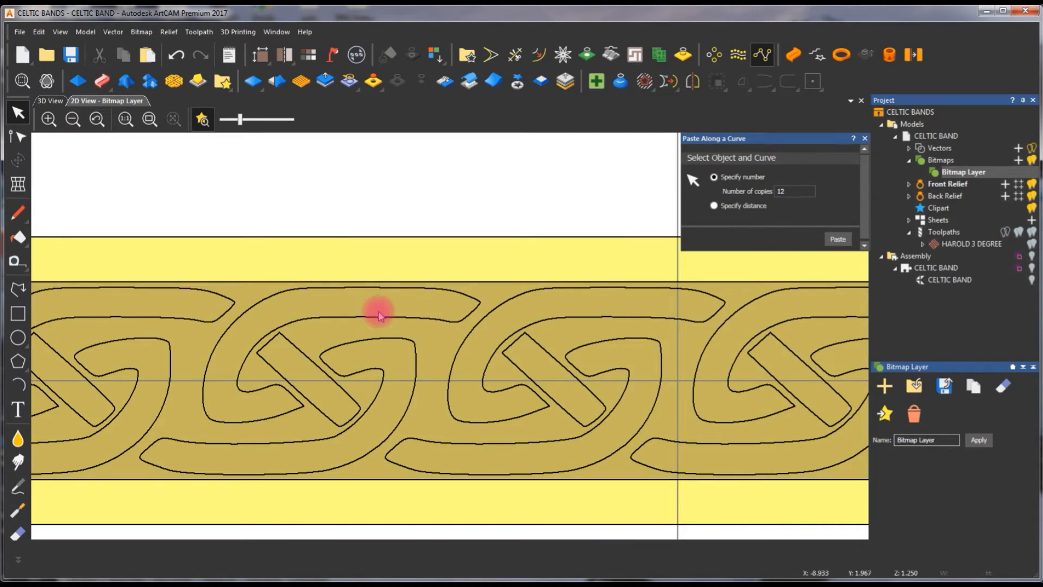
scroll(580, 321, "down", 1)
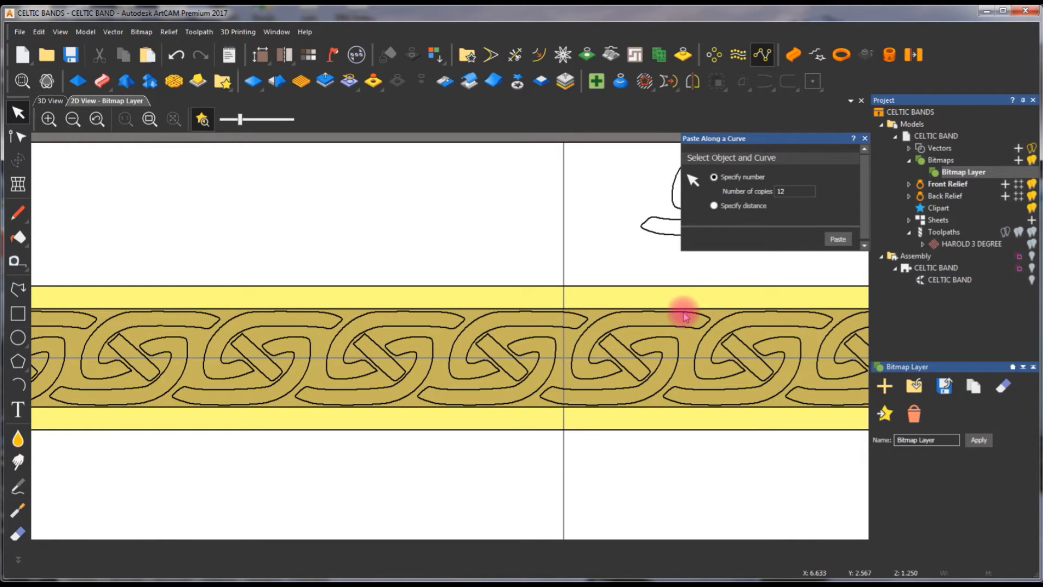
scroll(411, 354, "down", 5)
scroll(318, 347, "up", 3)
scroll(299, 315, "up", 3)
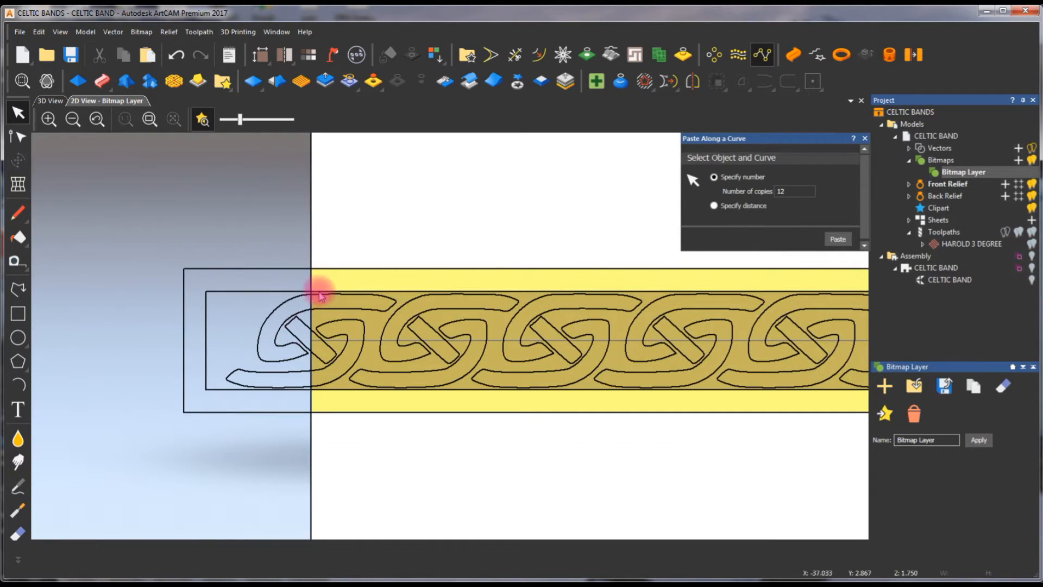
scroll(798, 319, "down", 6)
scroll(756, 334, "up", 5)
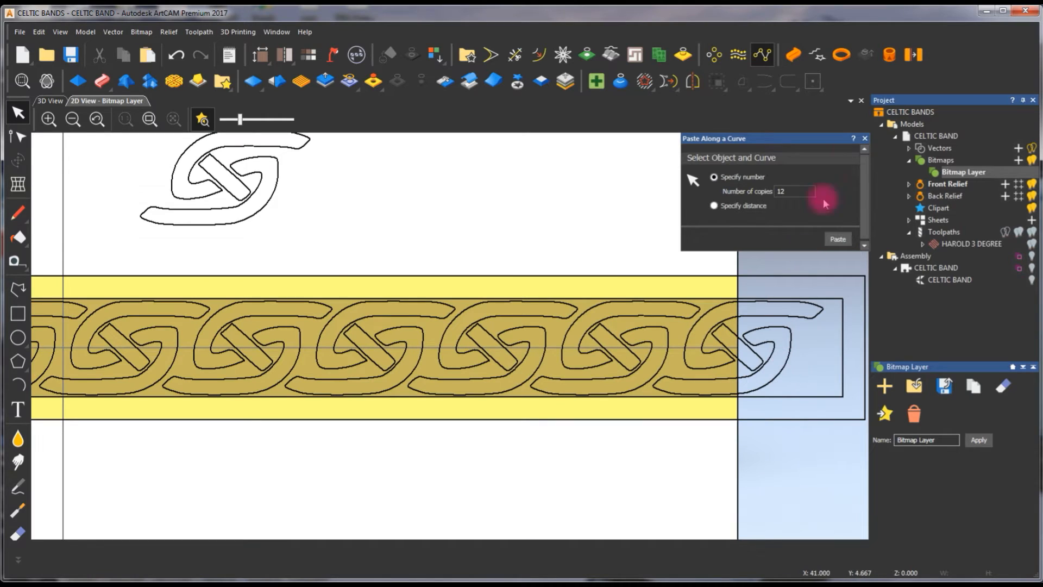
left_click(865, 139)
scroll(326, 354, "down", 3)
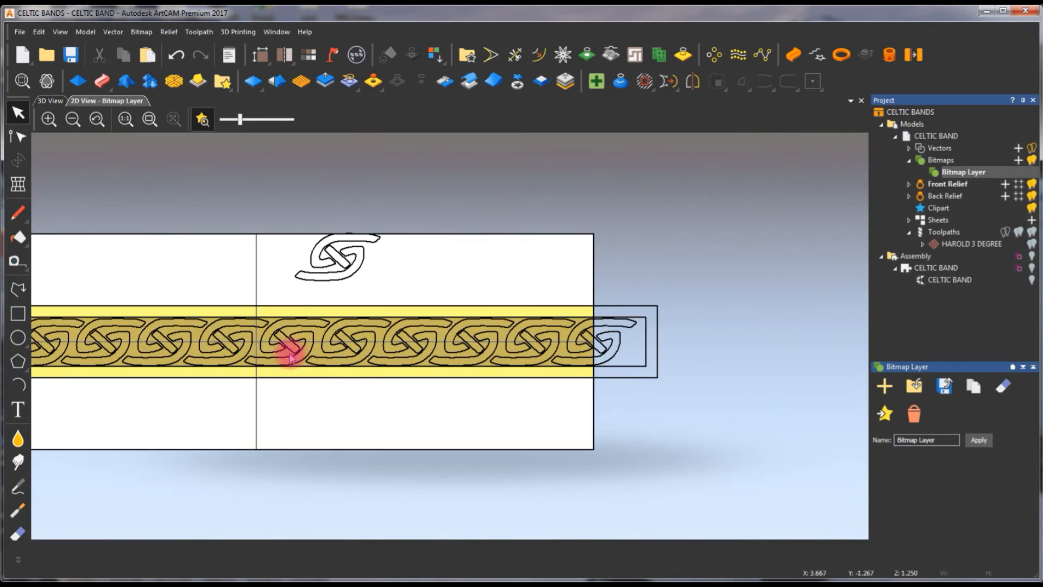
scroll(283, 343, "up", 2)
Show the vectors together with the ring in 3D, viewed from the top
left_click(51, 101)
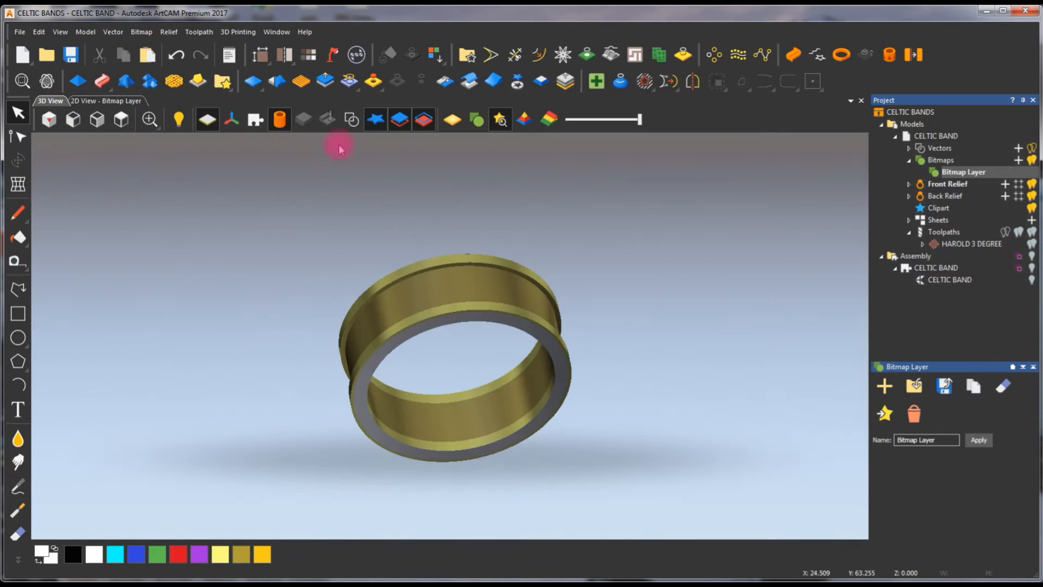
left_click(351, 119)
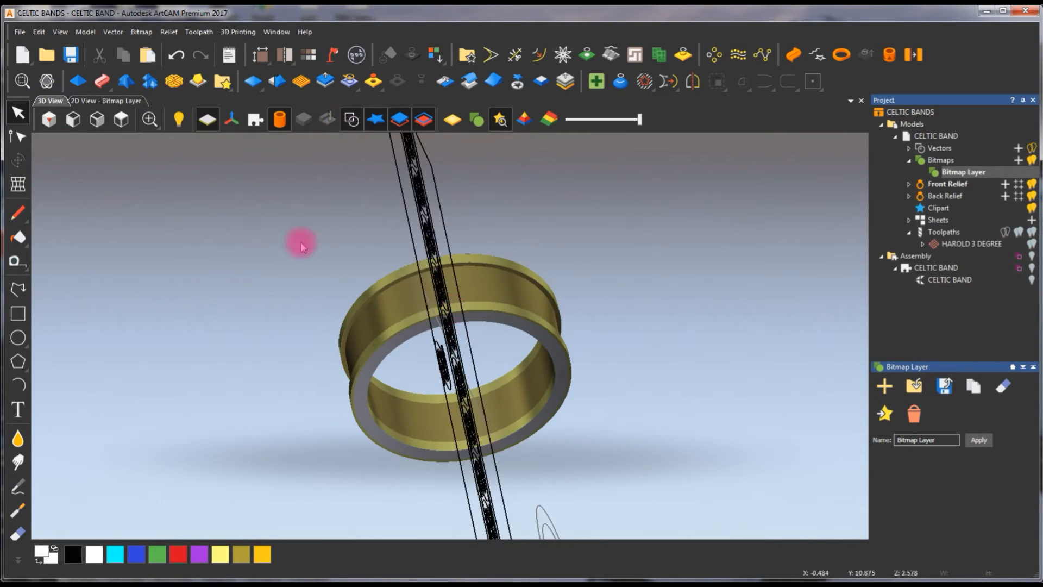
left_click(121, 121)
scroll(496, 241, "up", 3)
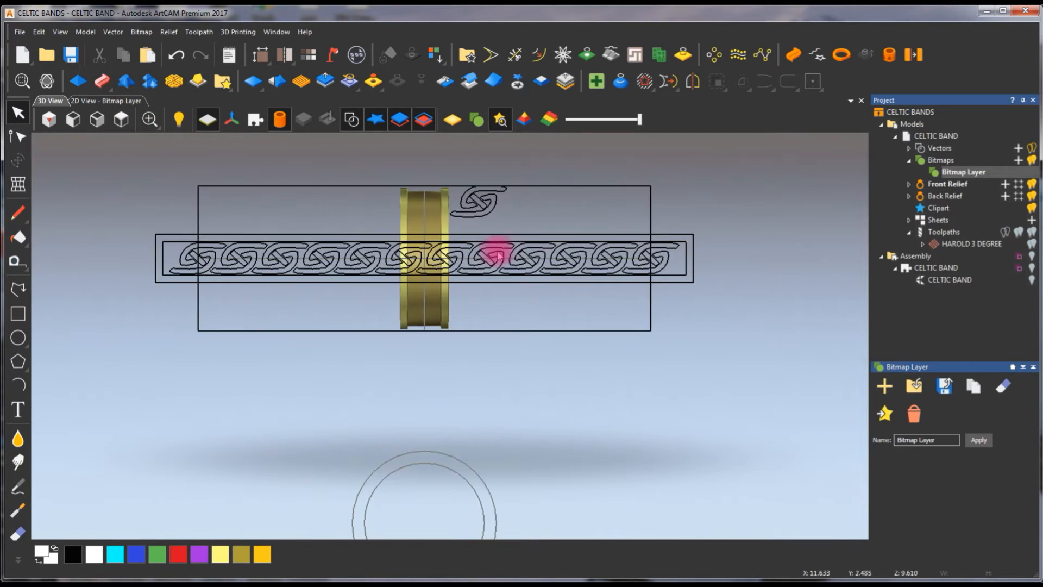
Try to add a plane shape with a 0.50 mm start height to the row of knots from the 3D view
left_click(540, 251)
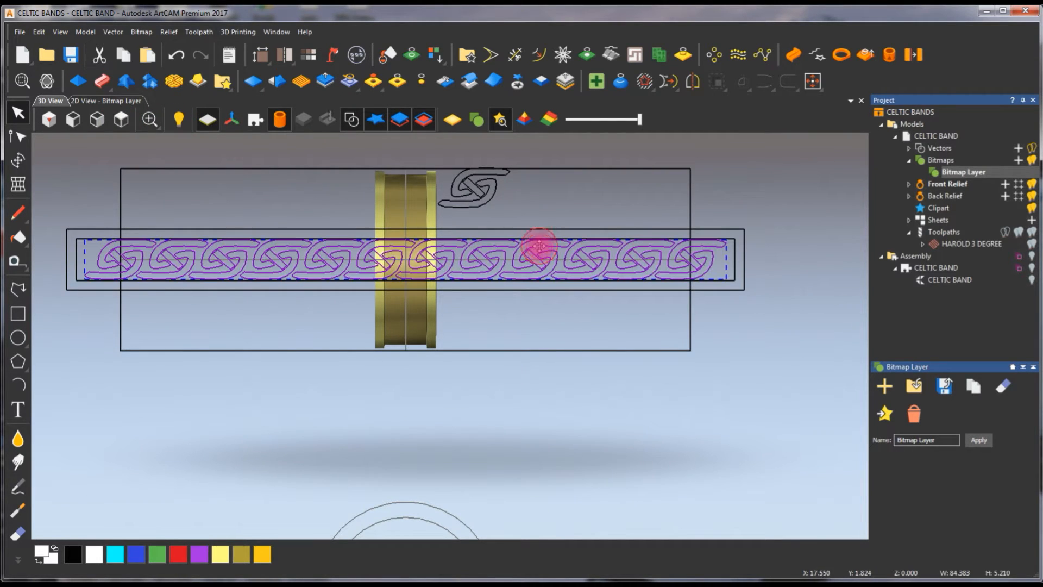
left_click(77, 81)
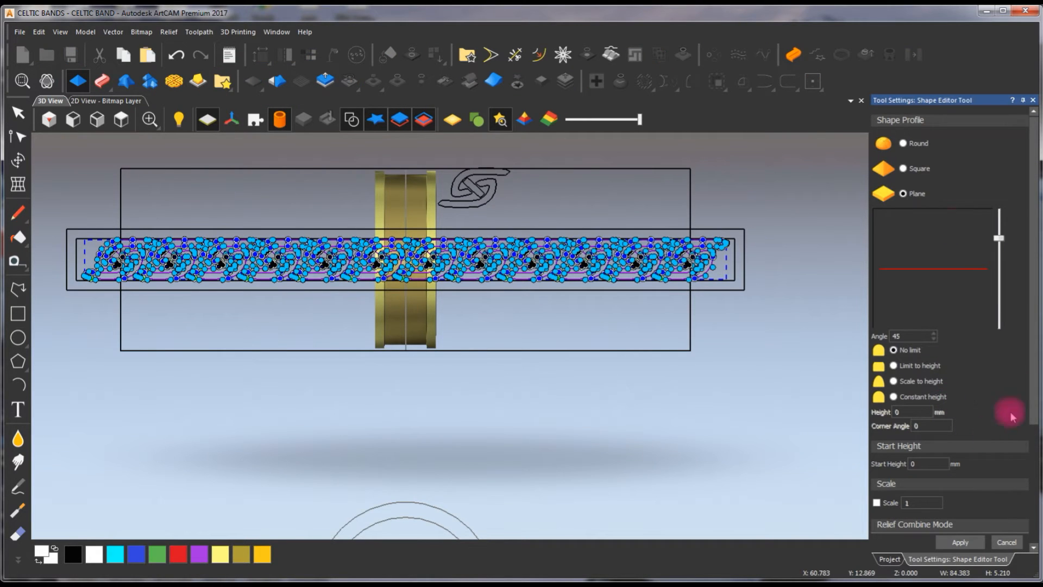
left_click_drag(1032, 382, 1029, 448)
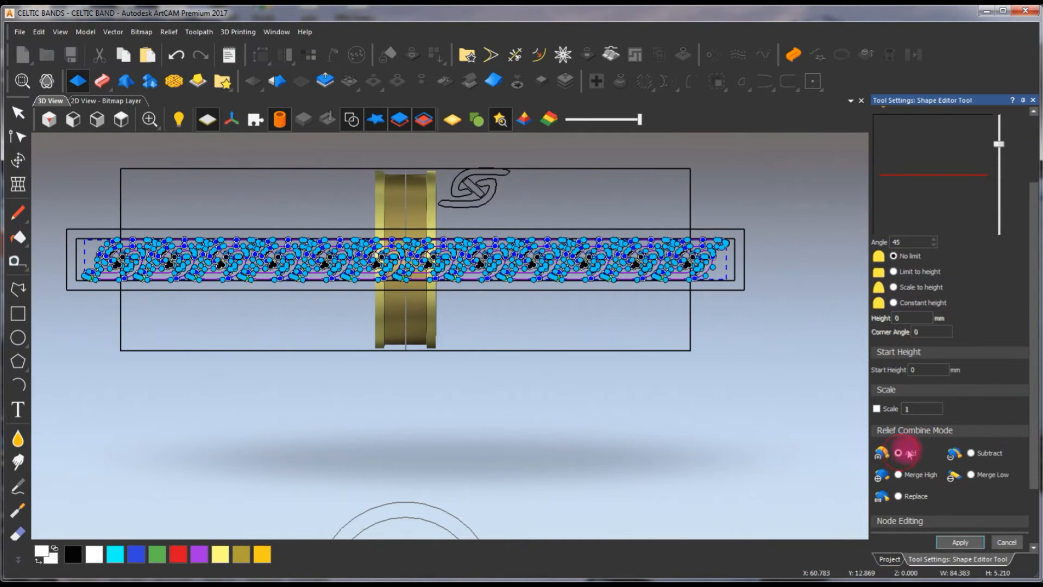
left_click(821, 345)
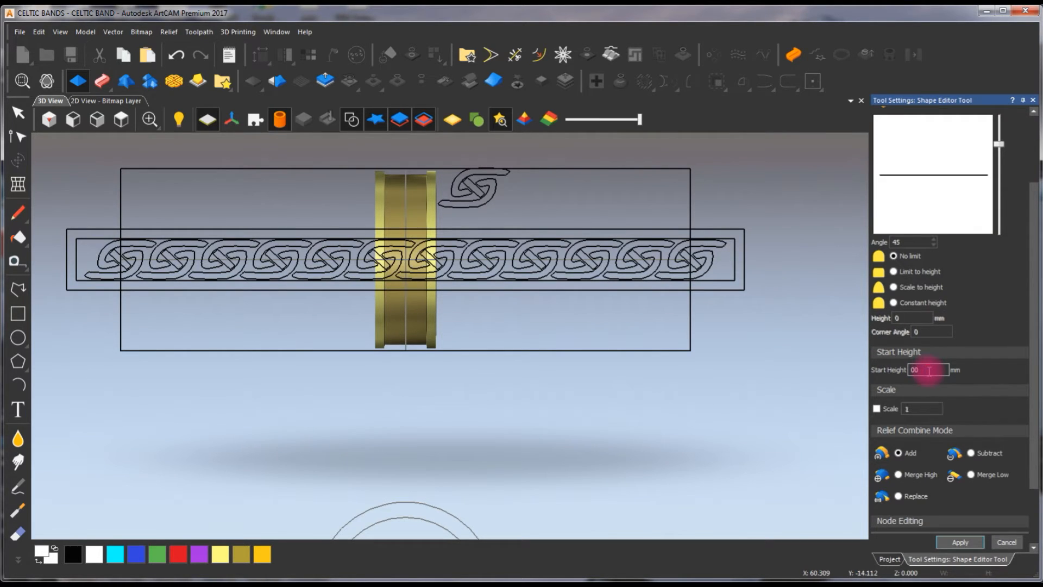
type("0")
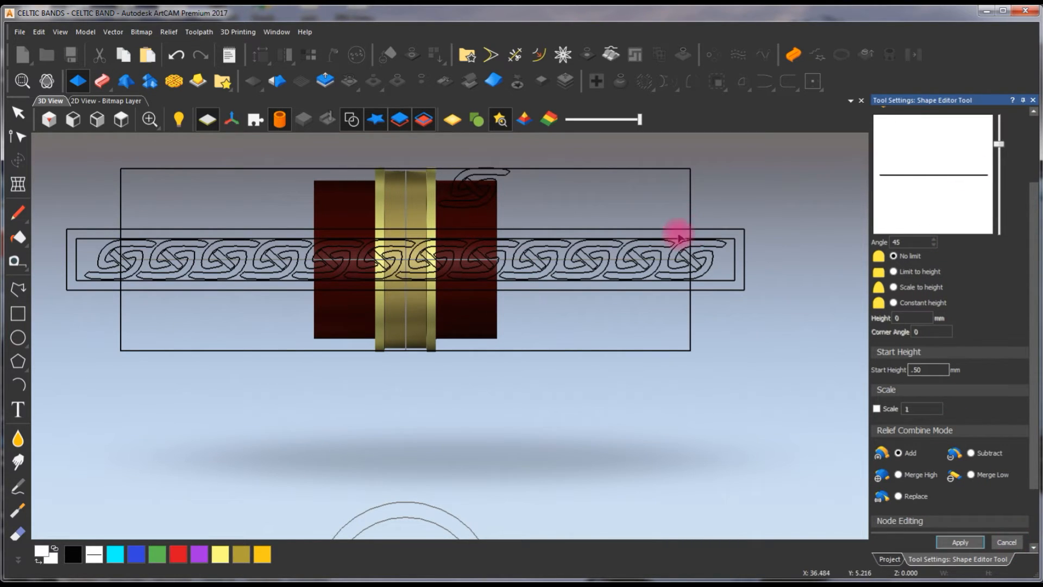
left_click(684, 265)
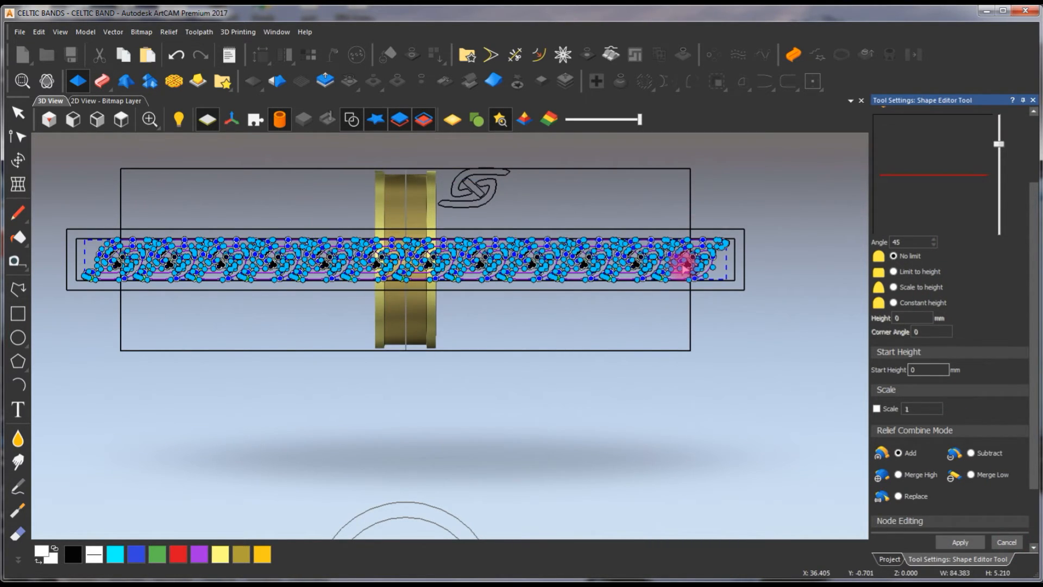
left_click(1007, 542)
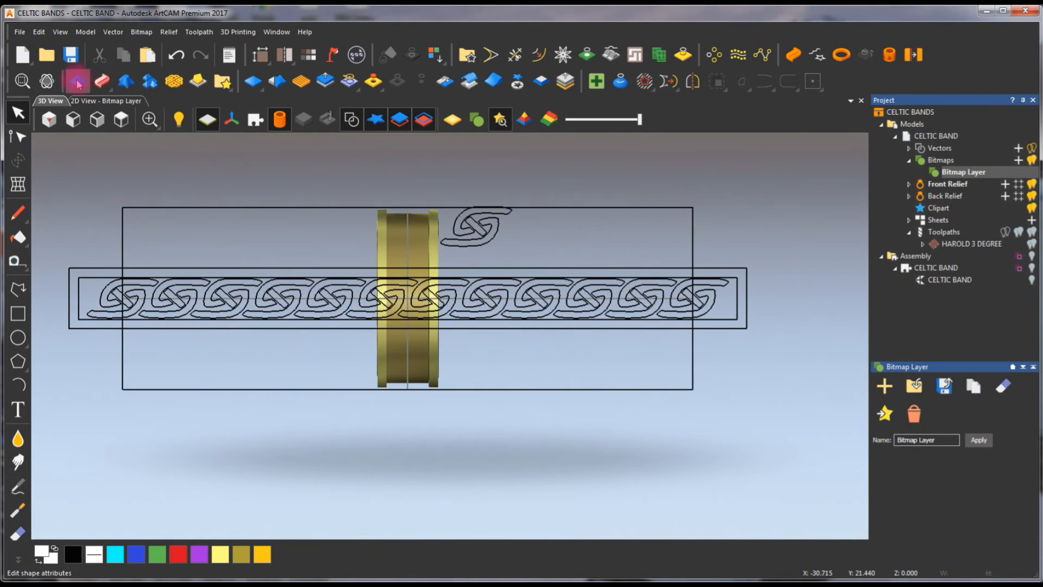
Raise the row of knots in the 2D view as a plane shape with a 0.50 mm start height, and show the bare ring in 3D
left_click(92, 101)
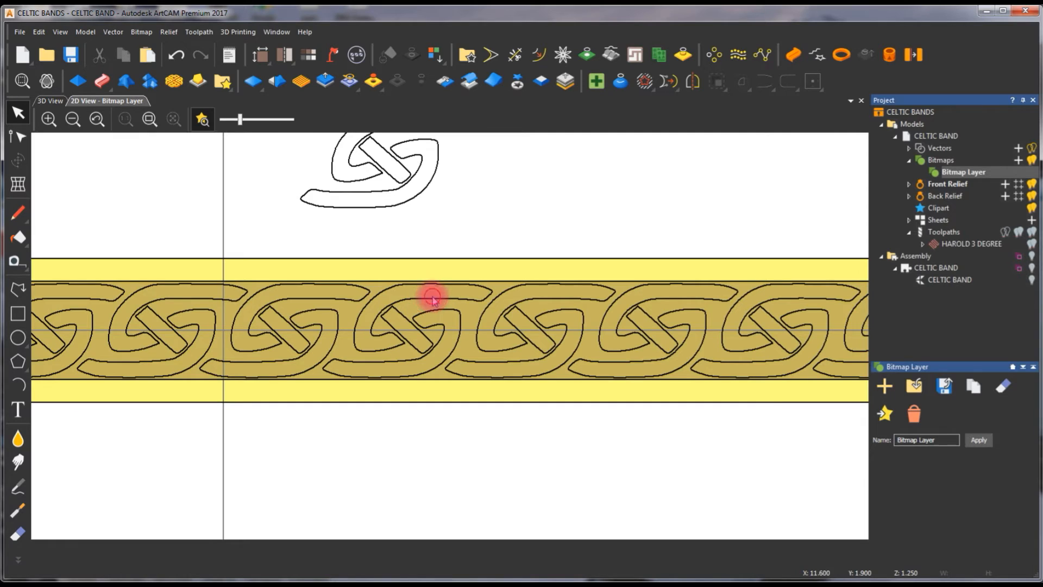
double_click(461, 257)
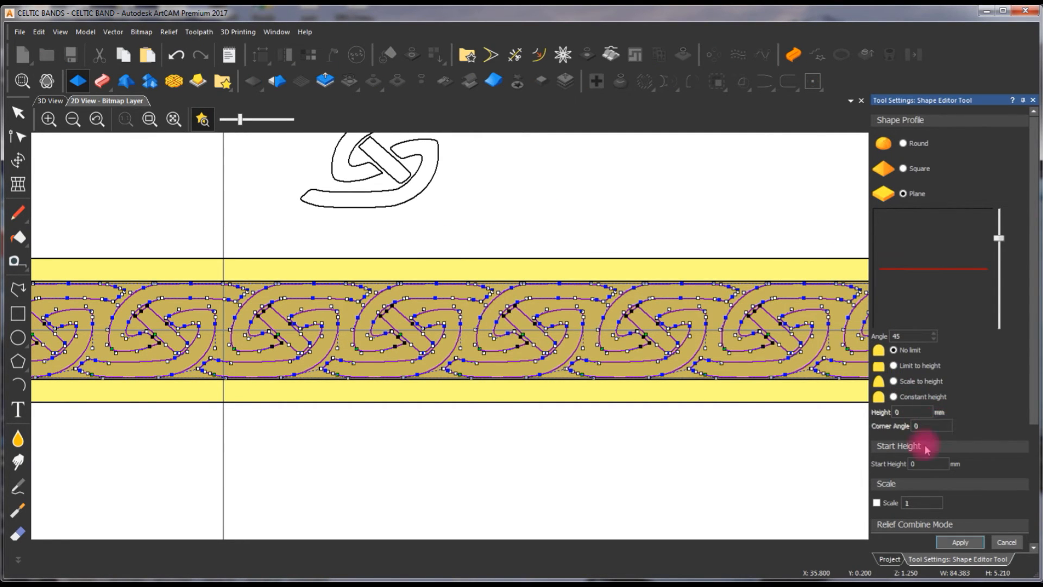
type("0")
key("Return")
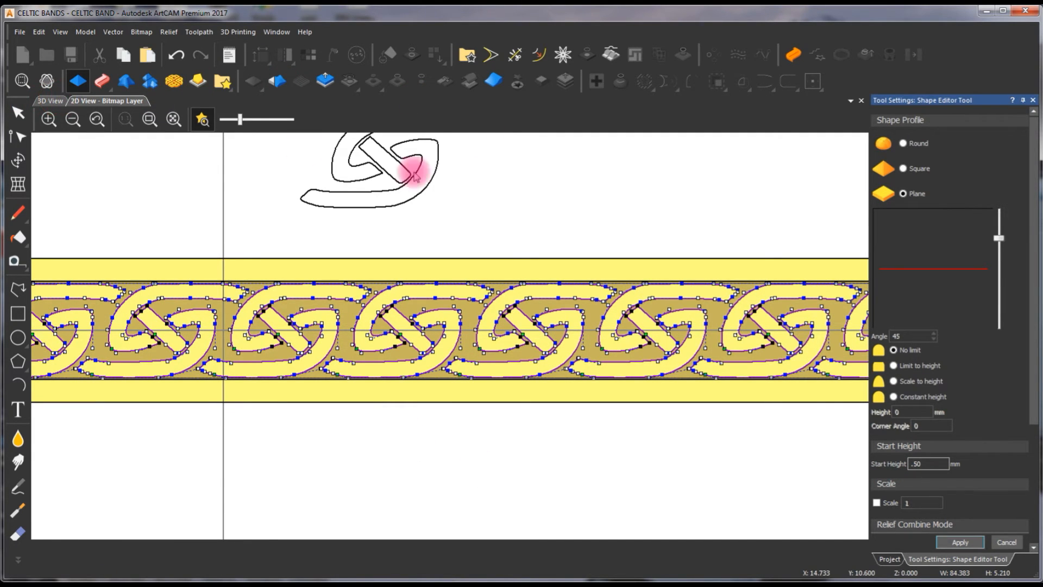
key("F3")
left_click(351, 122)
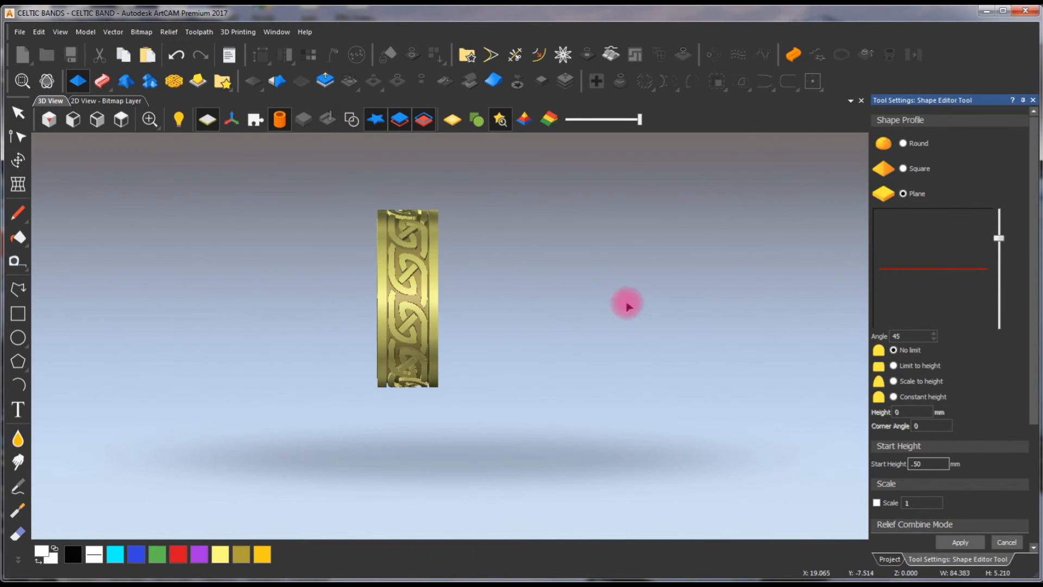
scroll(553, 357, "up", 2)
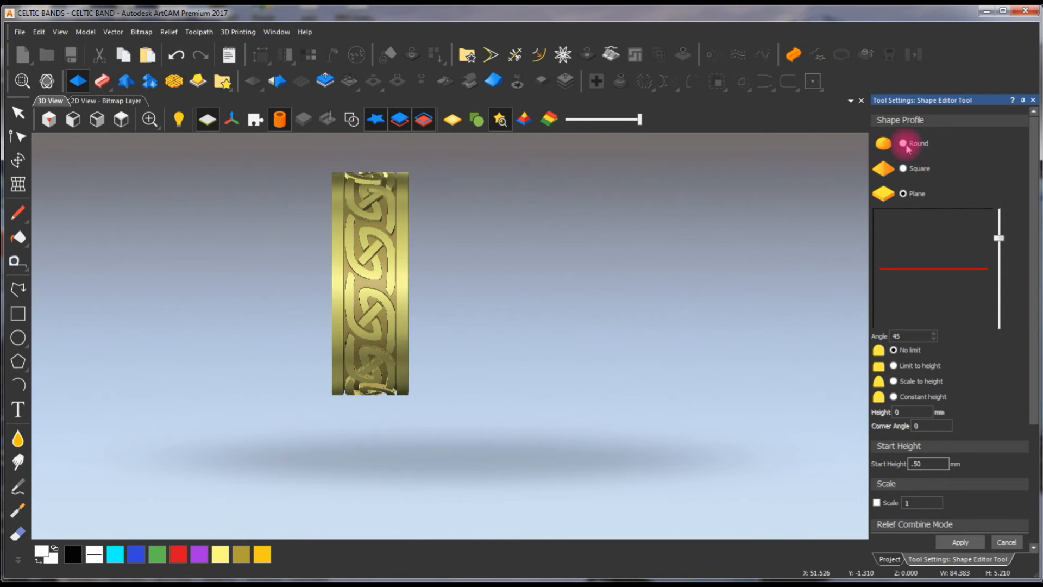
Change the knots' shape profile to round with a 29-degree angle, apply it and close the shape editor
left_click(998, 238)
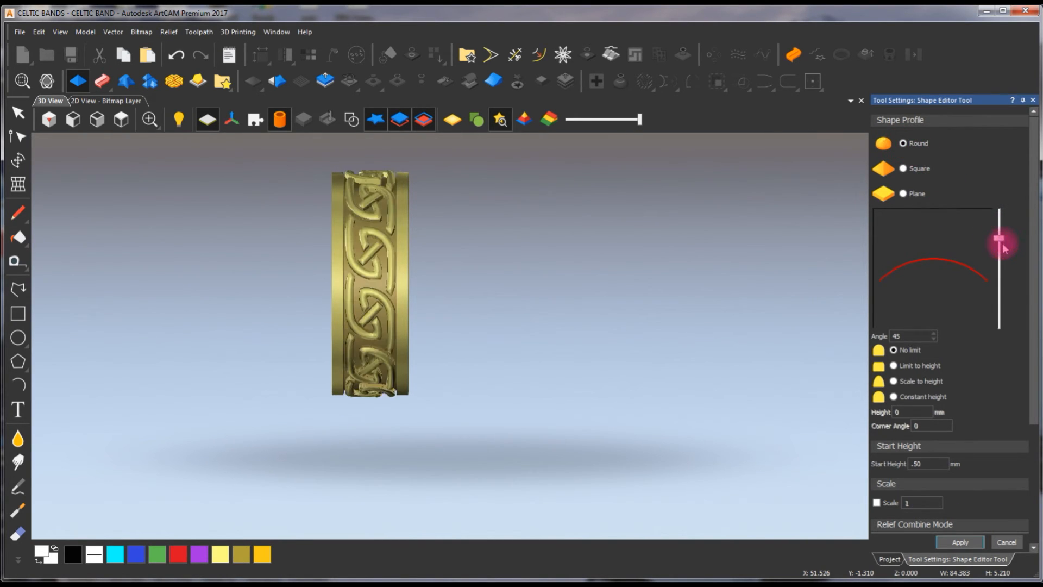
left_click_drag(1002, 248, 1001, 251)
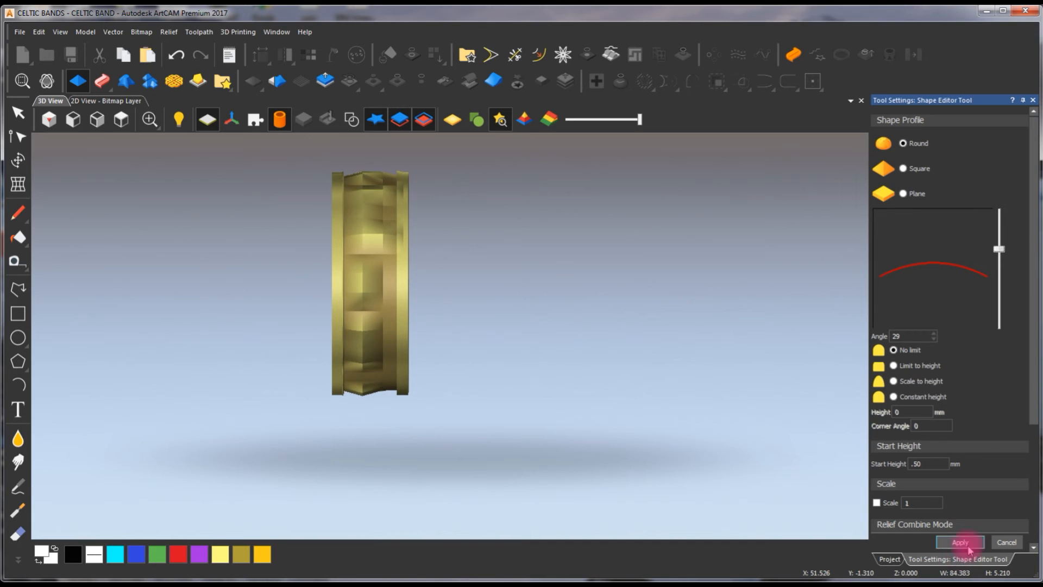
left_click(1006, 542)
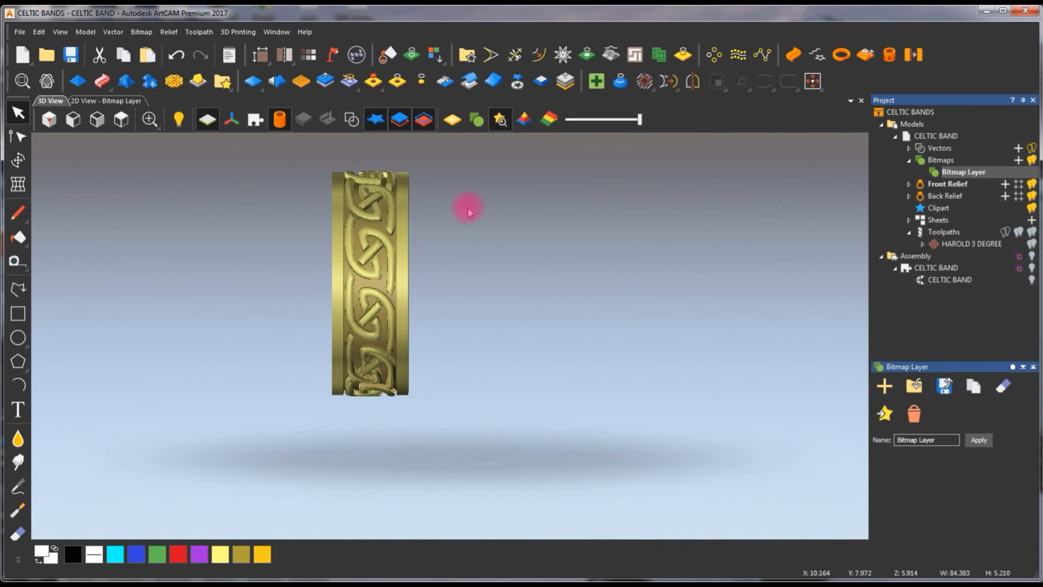
Examine the knot relief on the outside and inside of the ring in 3D with the vectors hidden
scroll(421, 305, "down", 3)
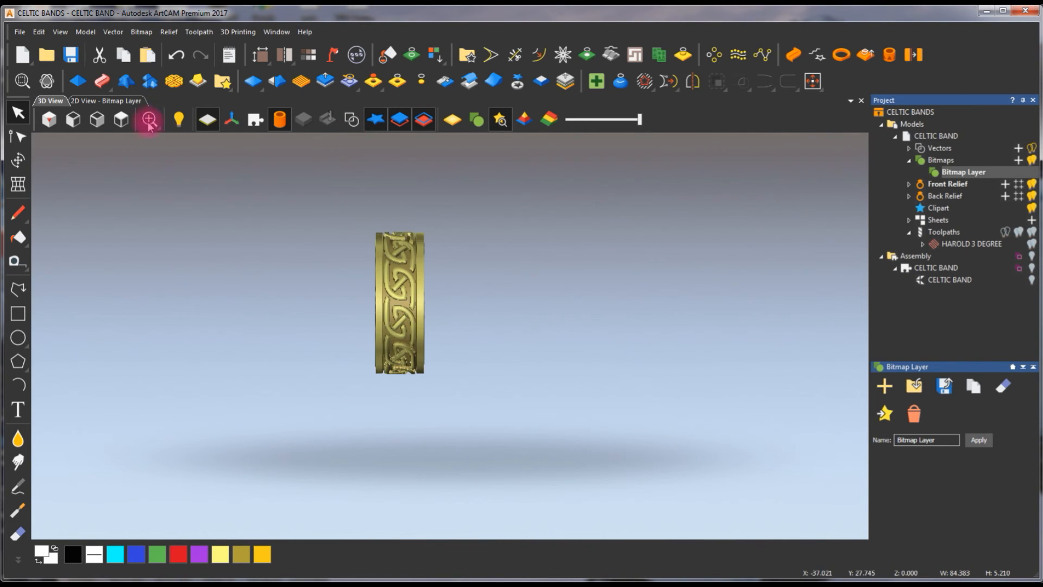
left_click(126, 134)
left_click_drag(624, 384, 337, 421)
left_click_drag(409, 348, 566, 315)
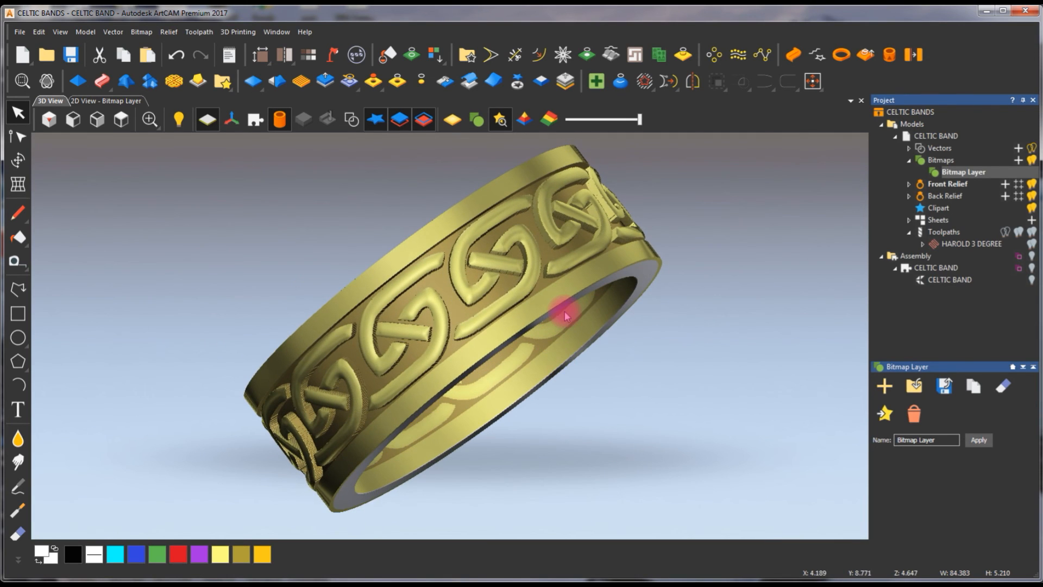
left_click(351, 119)
left_click(46, 81)
left_click_drag(615, 357, 470, 365)
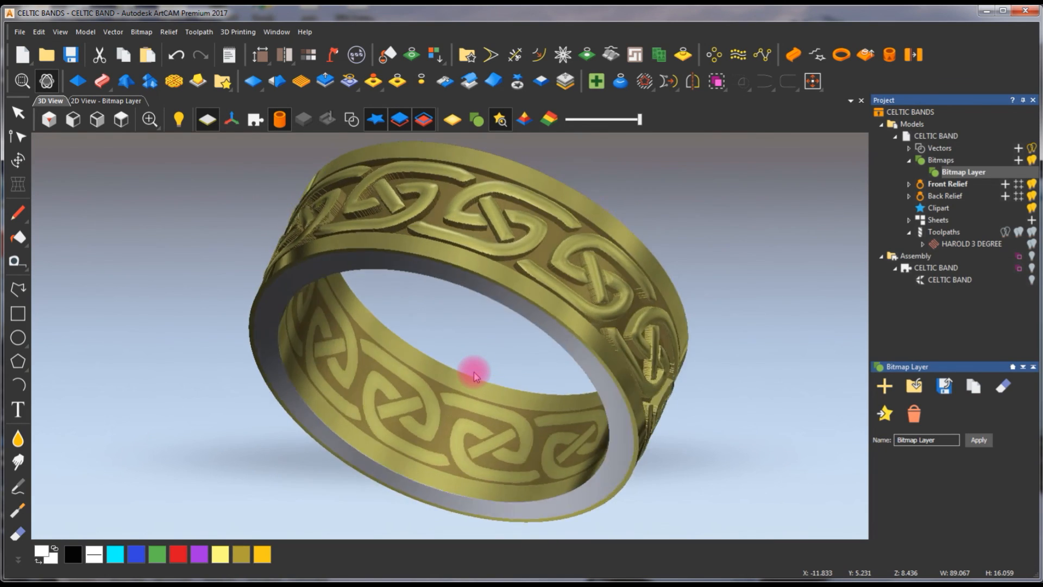